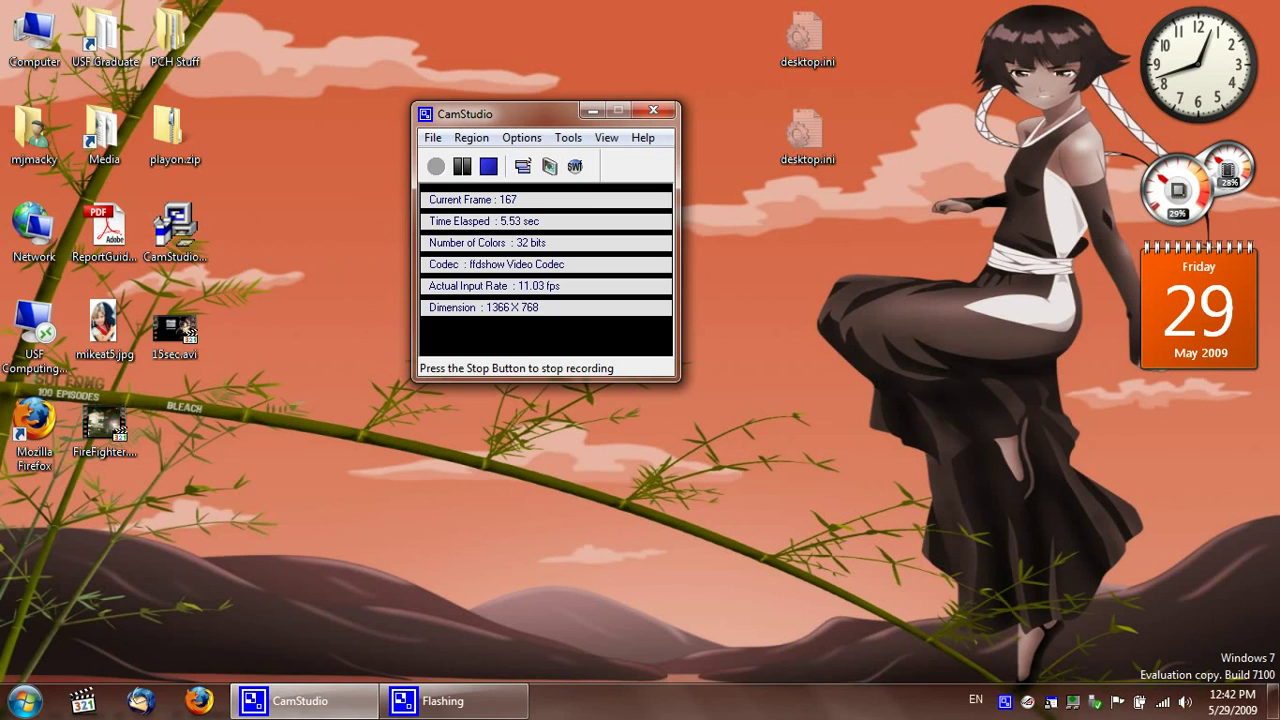
# - Search the Start menu for 'mediacoder' to find the installer
pyautogui.click(24, 701)
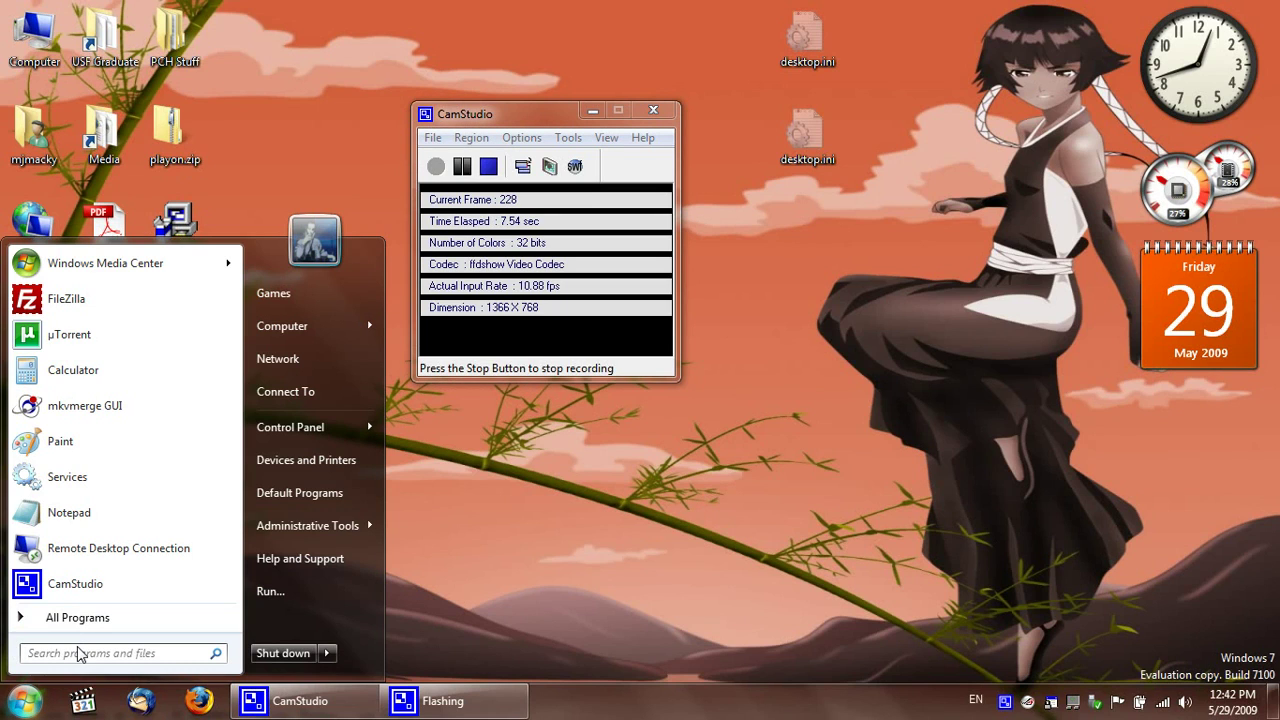
pyautogui.write('media')
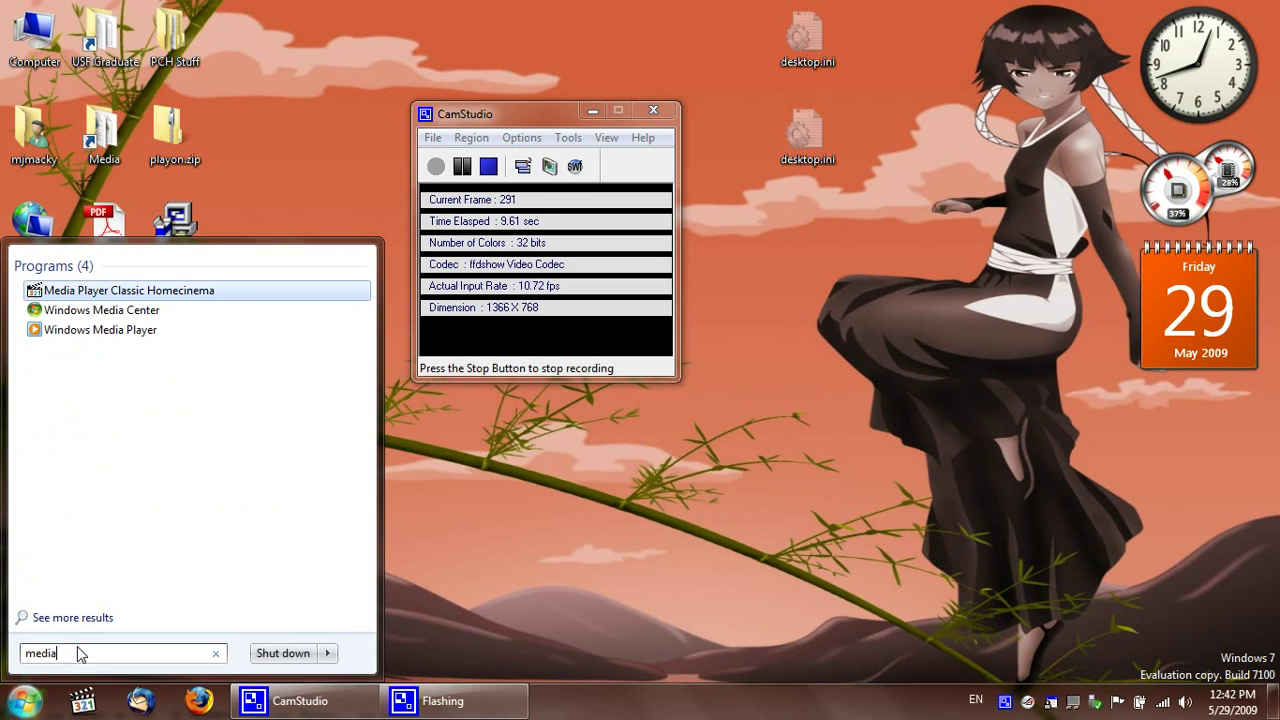
pyautogui.write('cod')
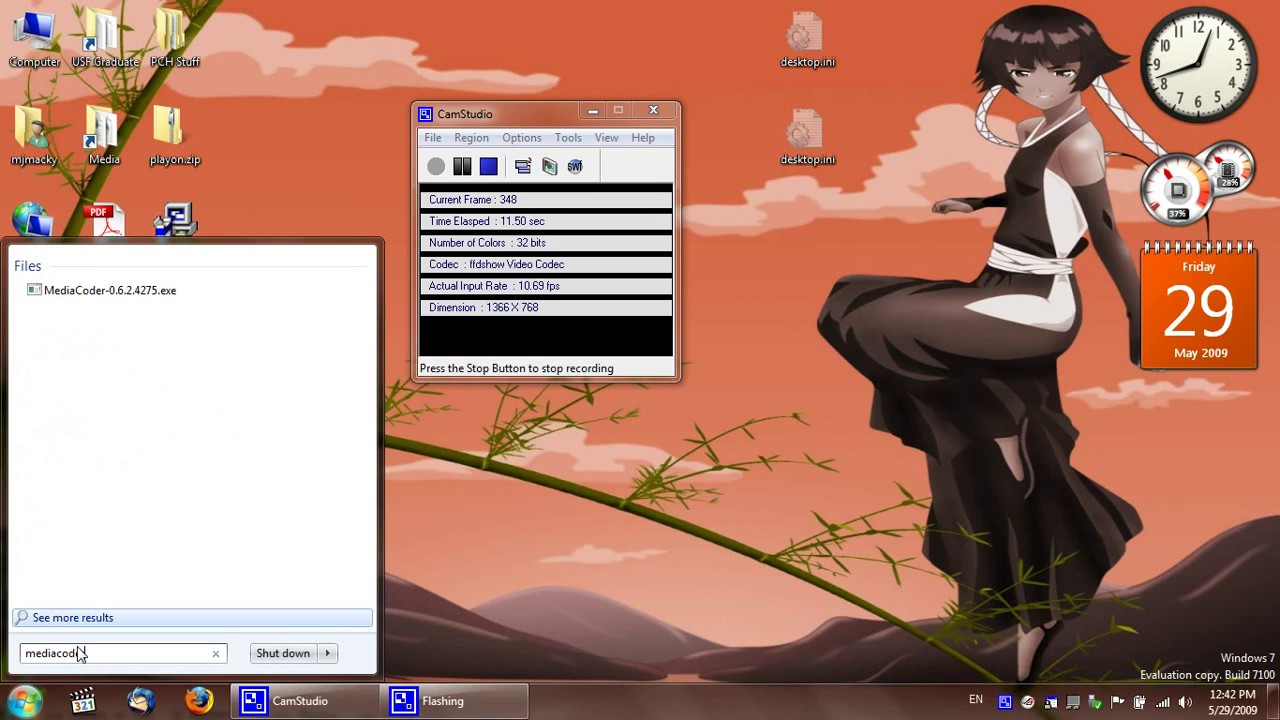
pyautogui.write('er')
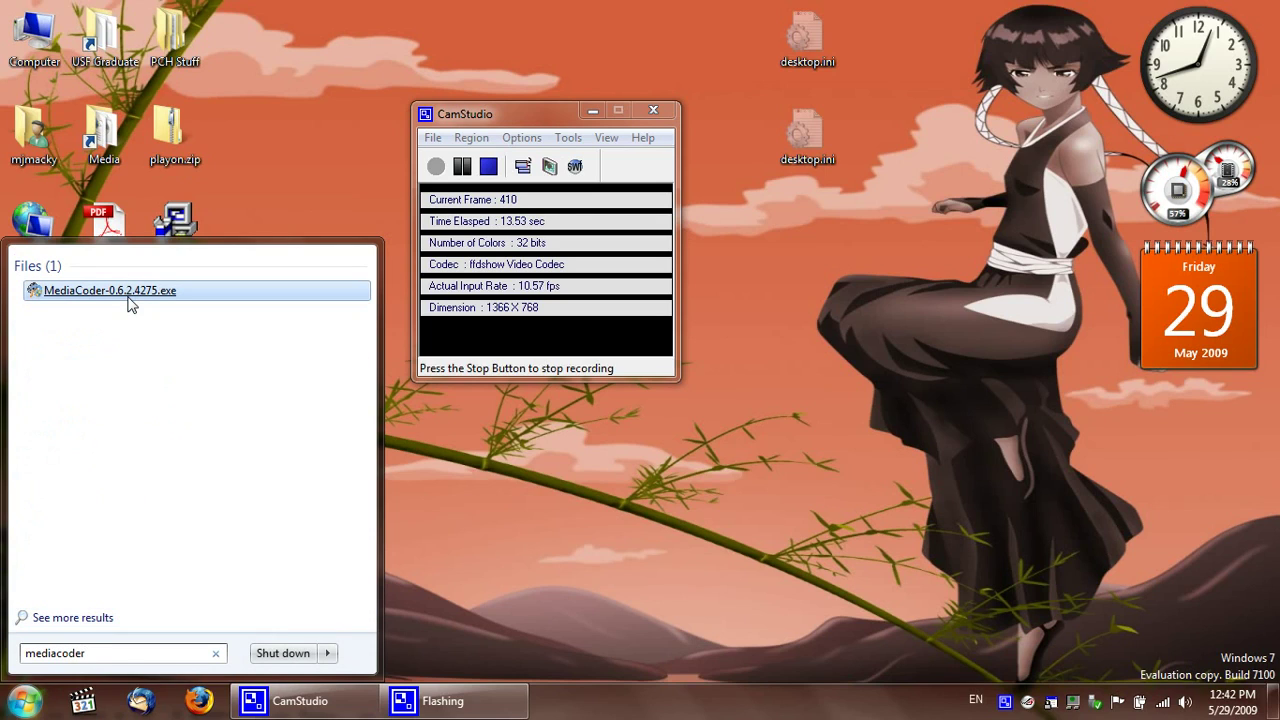
# - Launch MediaCoder-0.6.2.4275.exe, then cancel and quit the first setup run
pyautogui.click(127, 298)
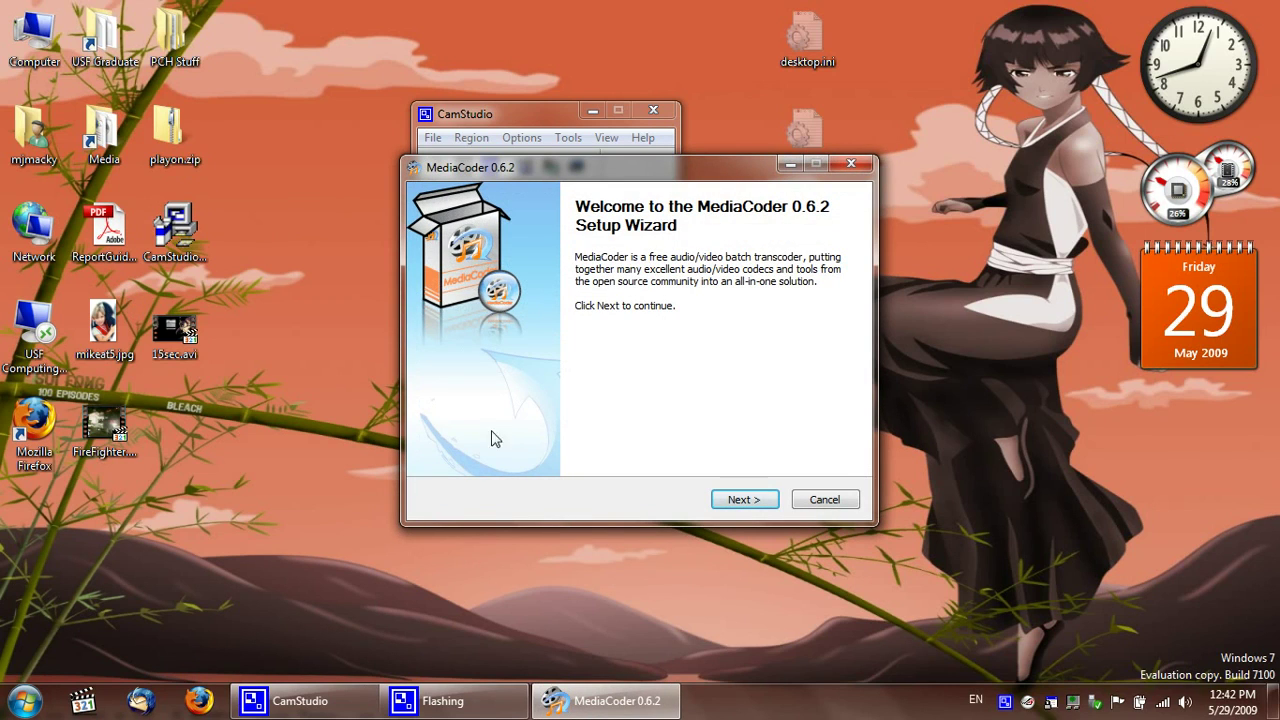
pyautogui.click(822, 502)
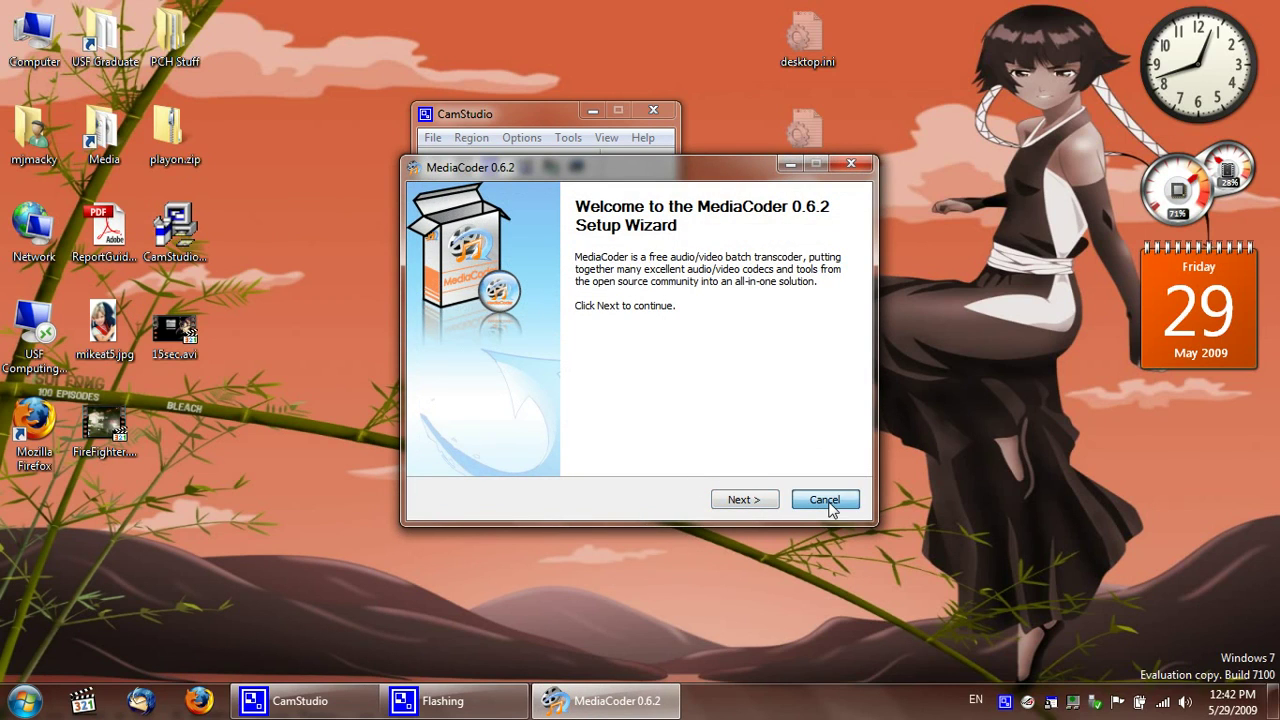
pyautogui.click(686, 414)
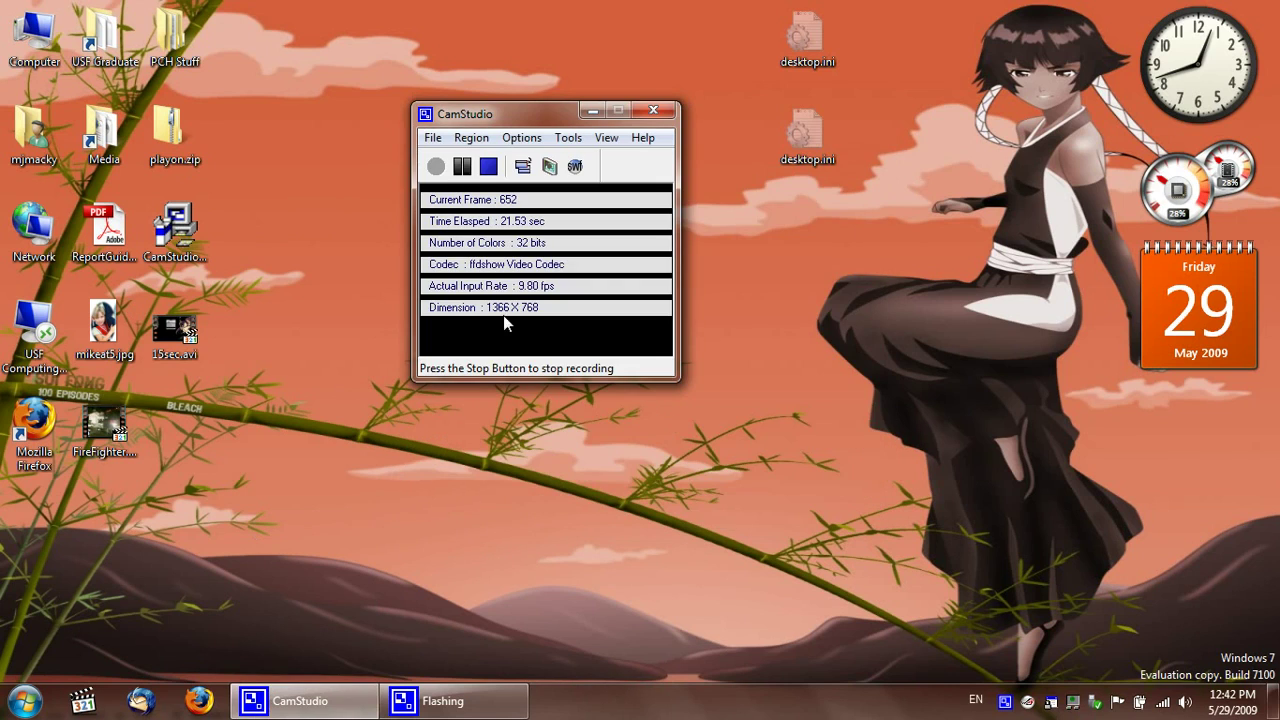
# - Reinstall MediaCoder using Windows' recommended compatibility settings
pyautogui.press('super')
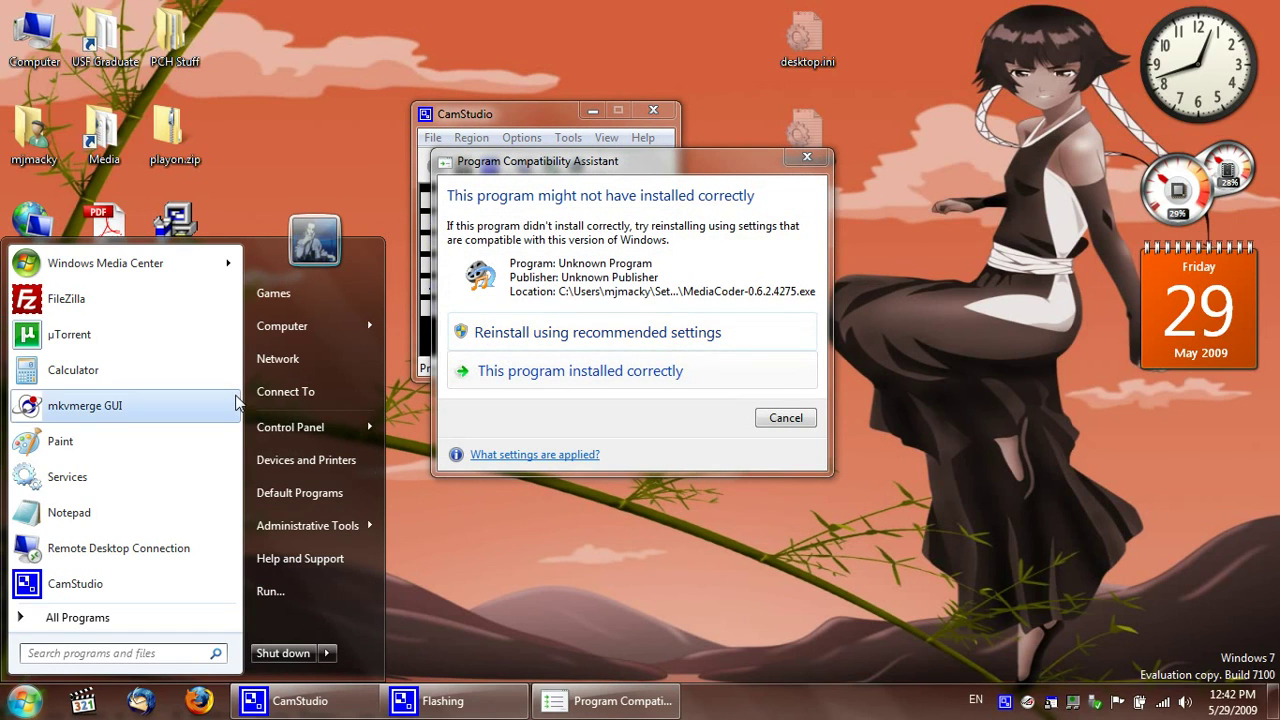
pyautogui.click(140, 628)
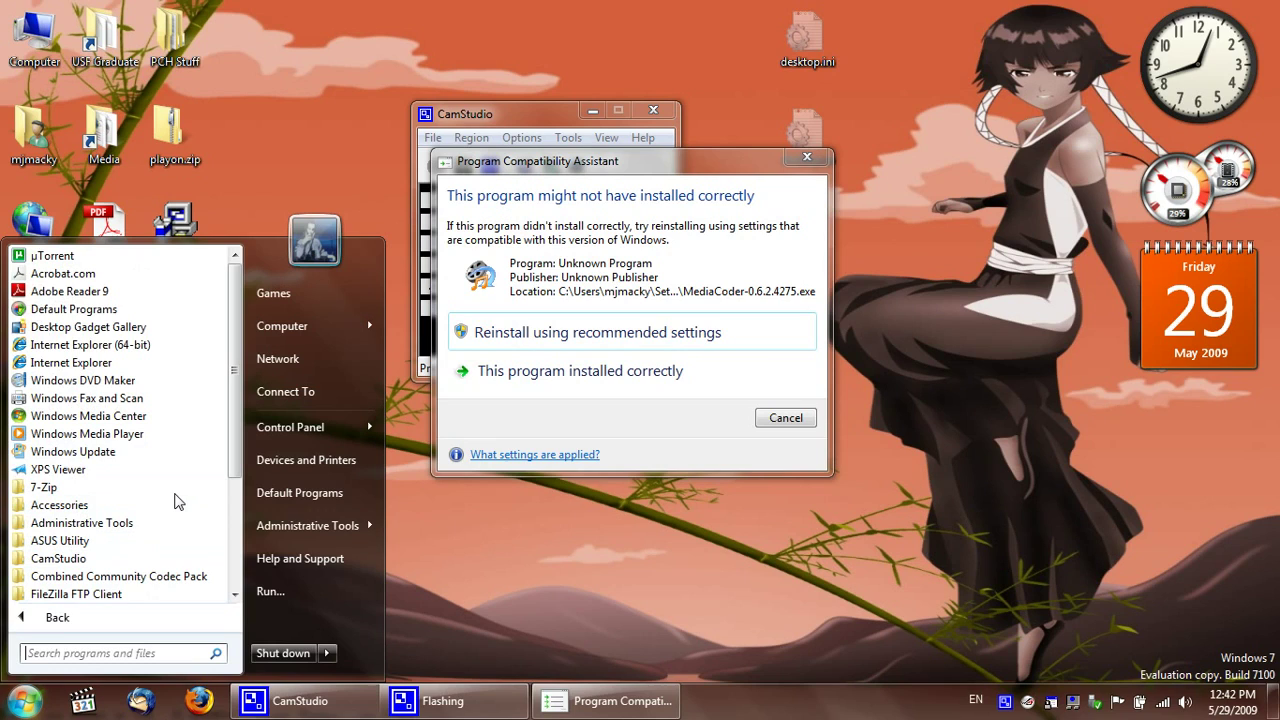
pyautogui.moveTo(240, 462); pyautogui.dragTo(240, 575)
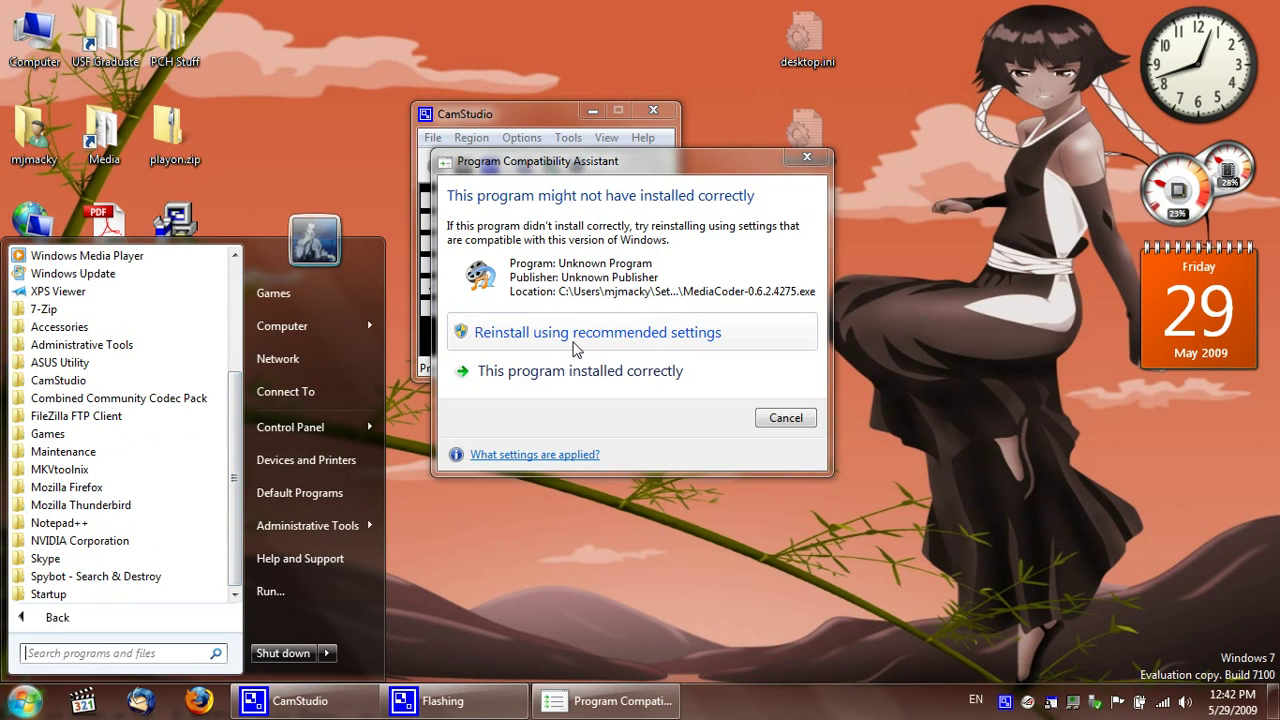
pyautogui.click(581, 334)
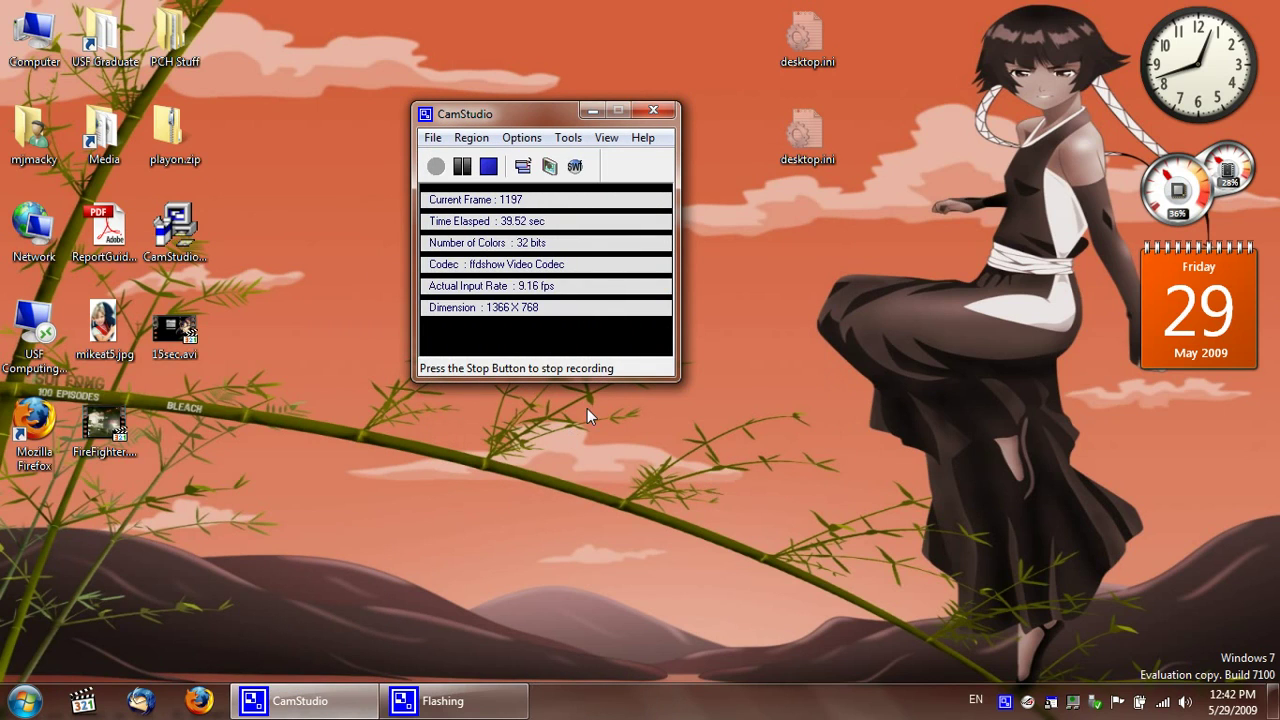
# - Accept the licence, keep the default install folder, and untick the Desktop Shortcut component
pyautogui.click(592, 110)
pyautogui.click(748, 502)
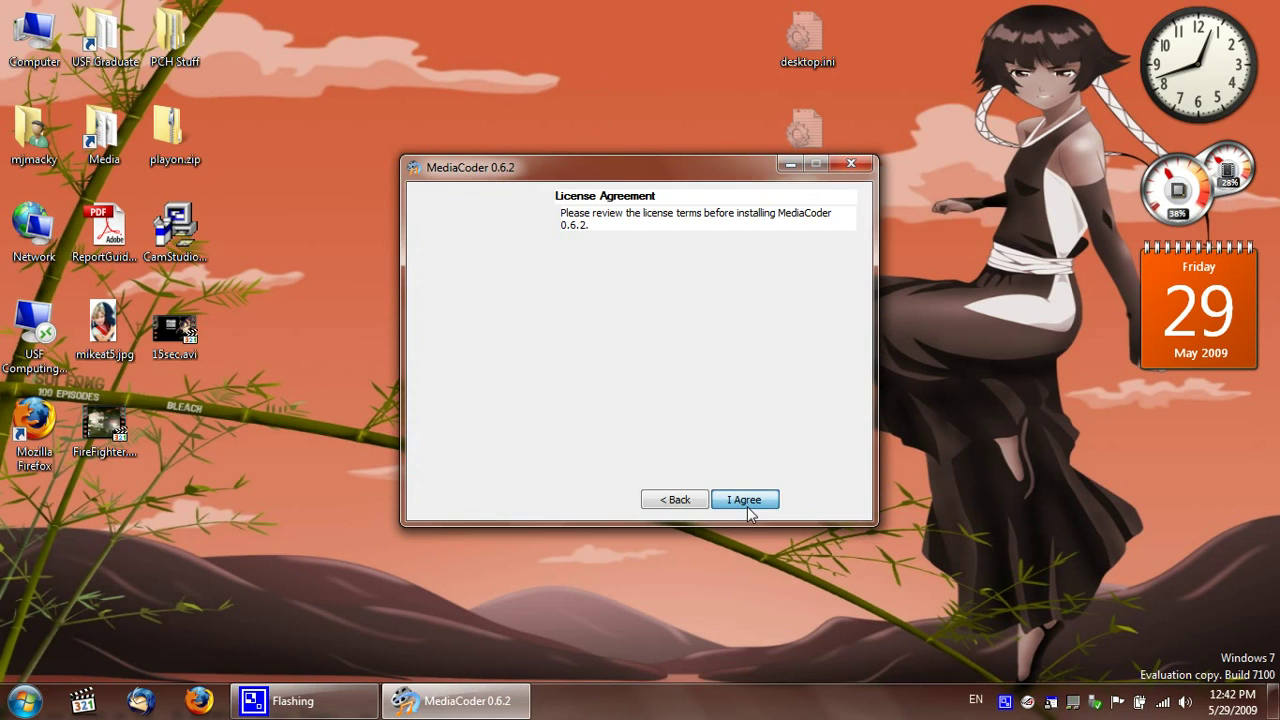
pyautogui.click(748, 500)
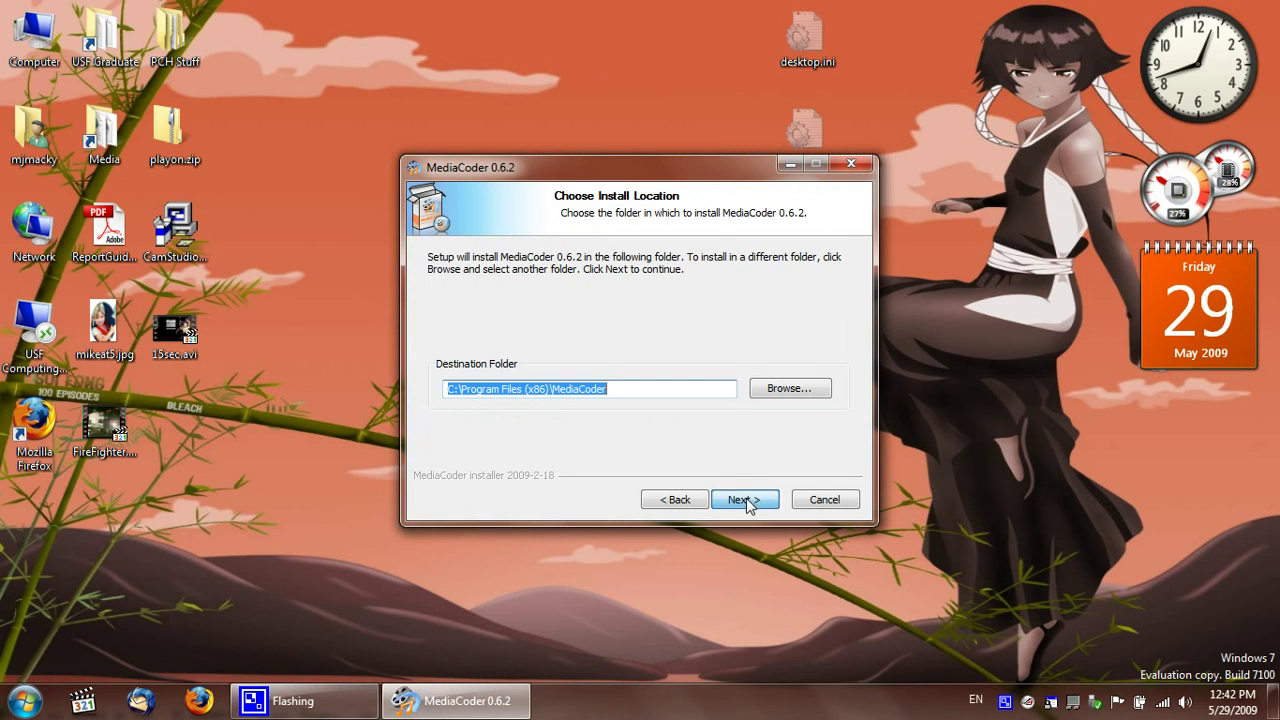
pyautogui.click(745, 500)
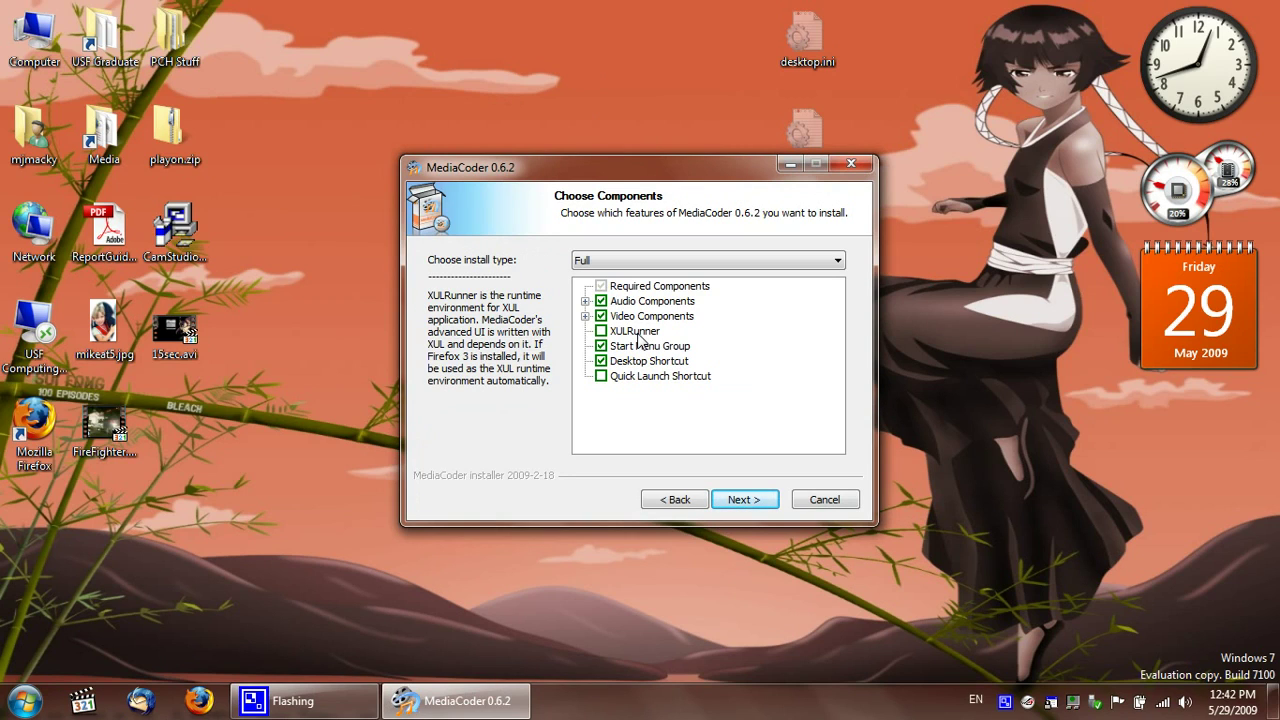
pyautogui.click(601, 362)
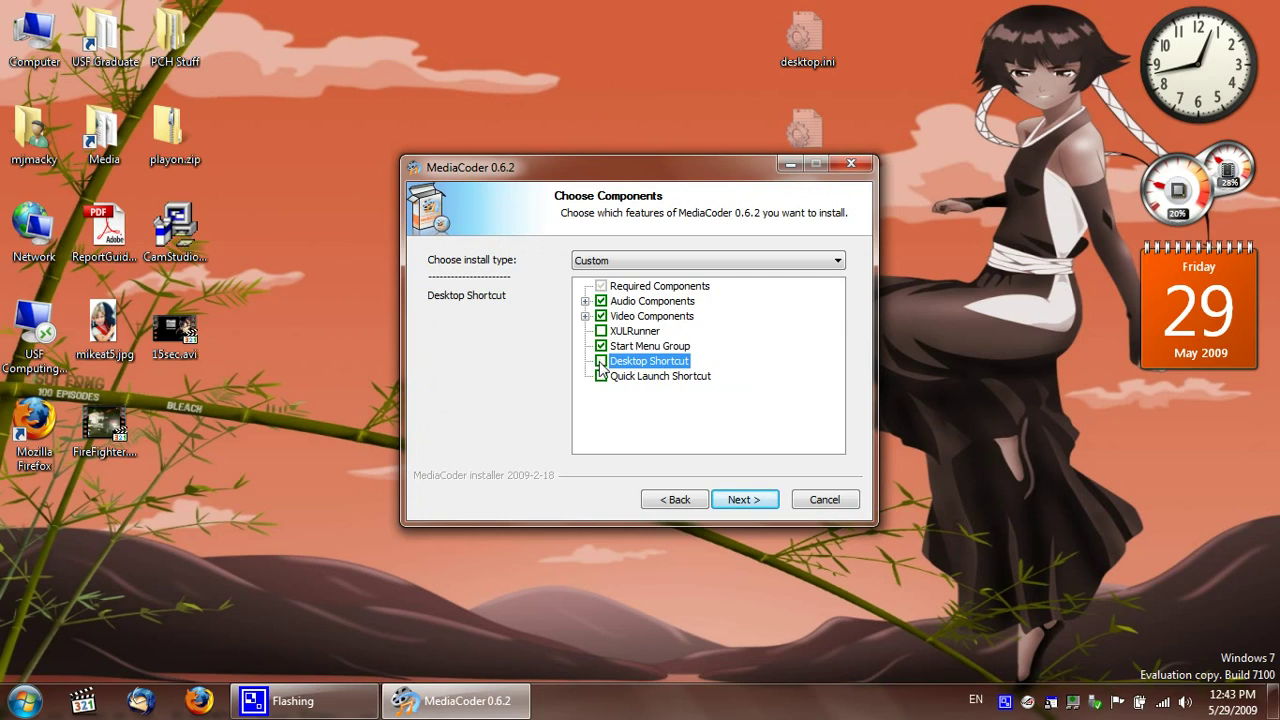
pyautogui.click(744, 508)
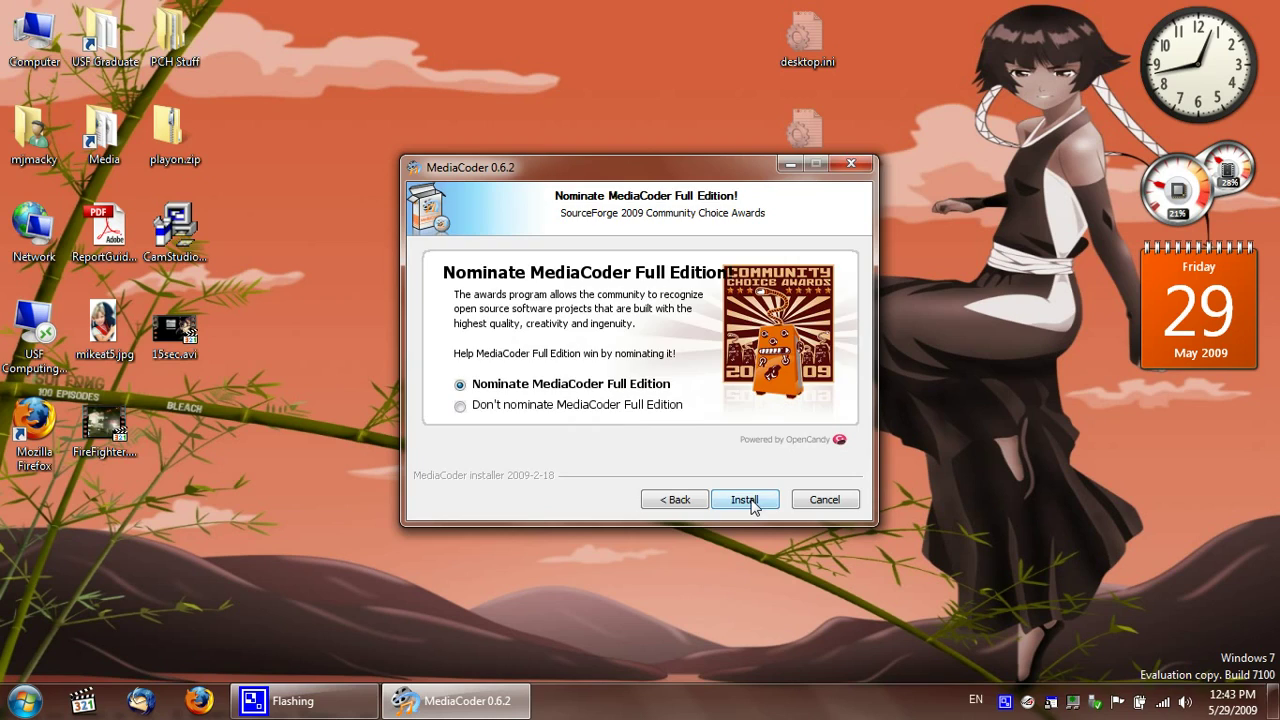
# - Start the install, then restore and reposition Firefox to view the SourceForge nomination form
pyautogui.click(750, 498)
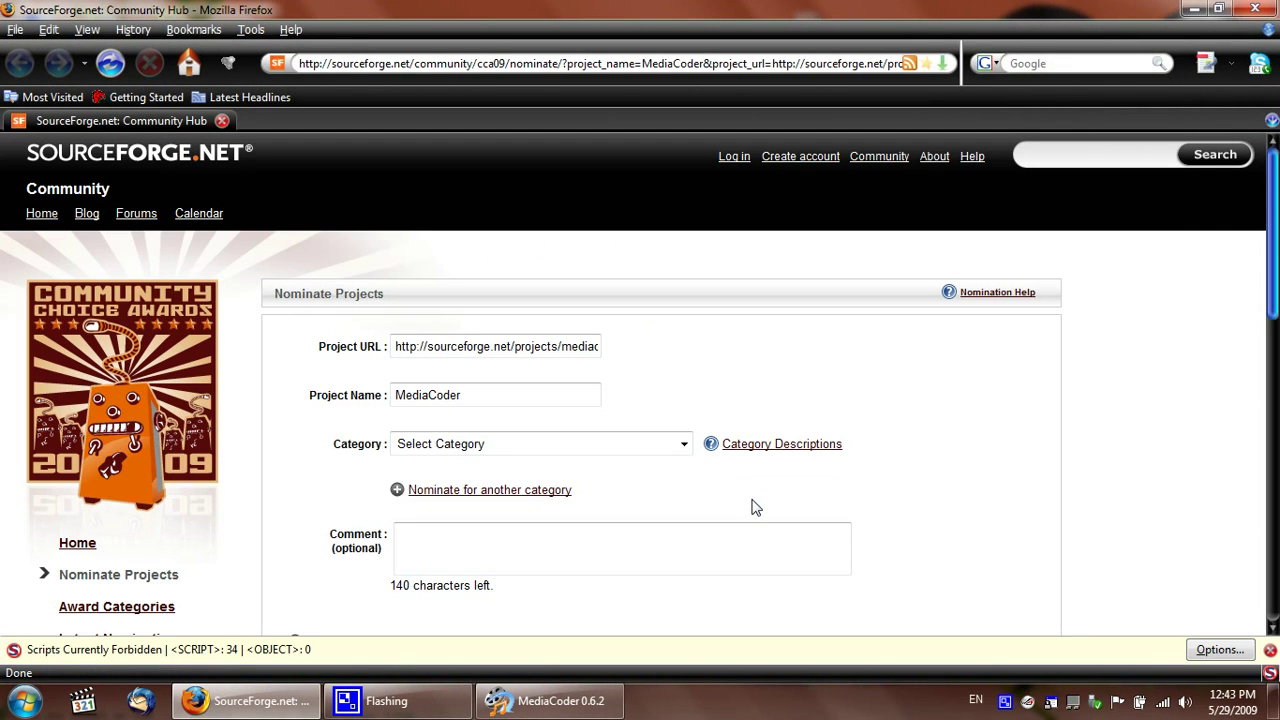
pyautogui.doubleClick(846, 10)
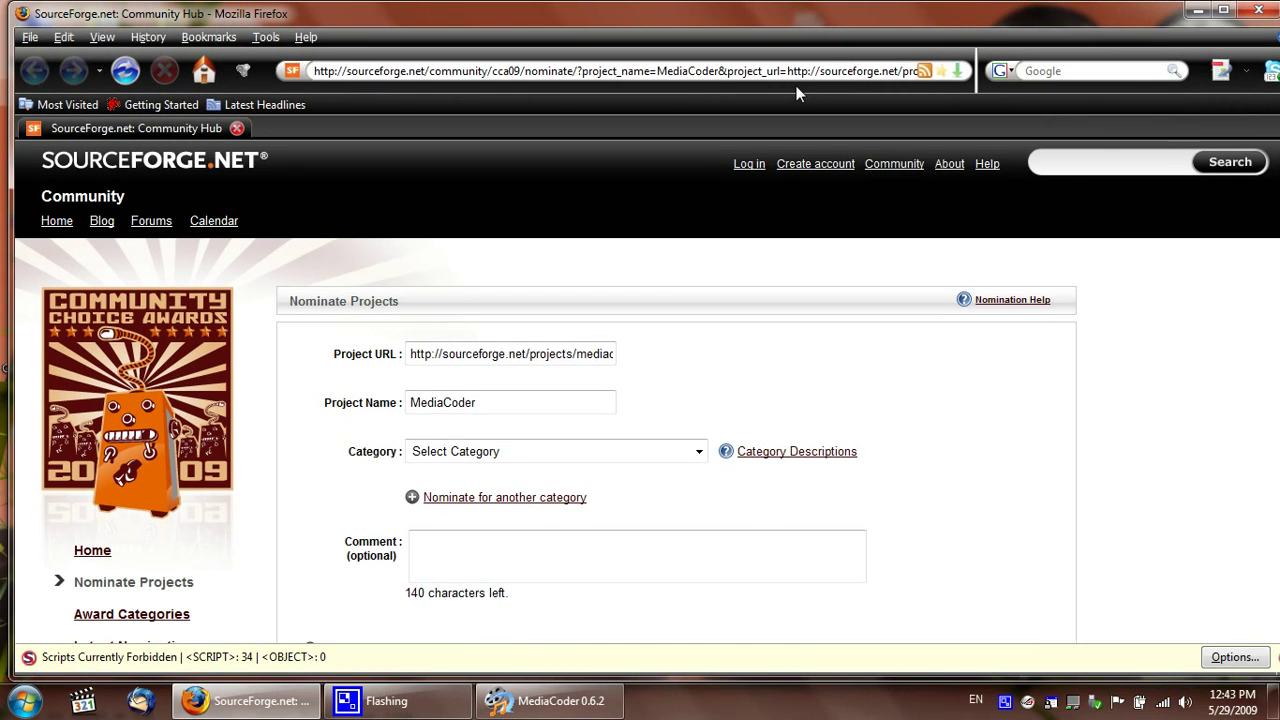
pyautogui.moveTo(832, 74); pyautogui.dragTo(830, 3)
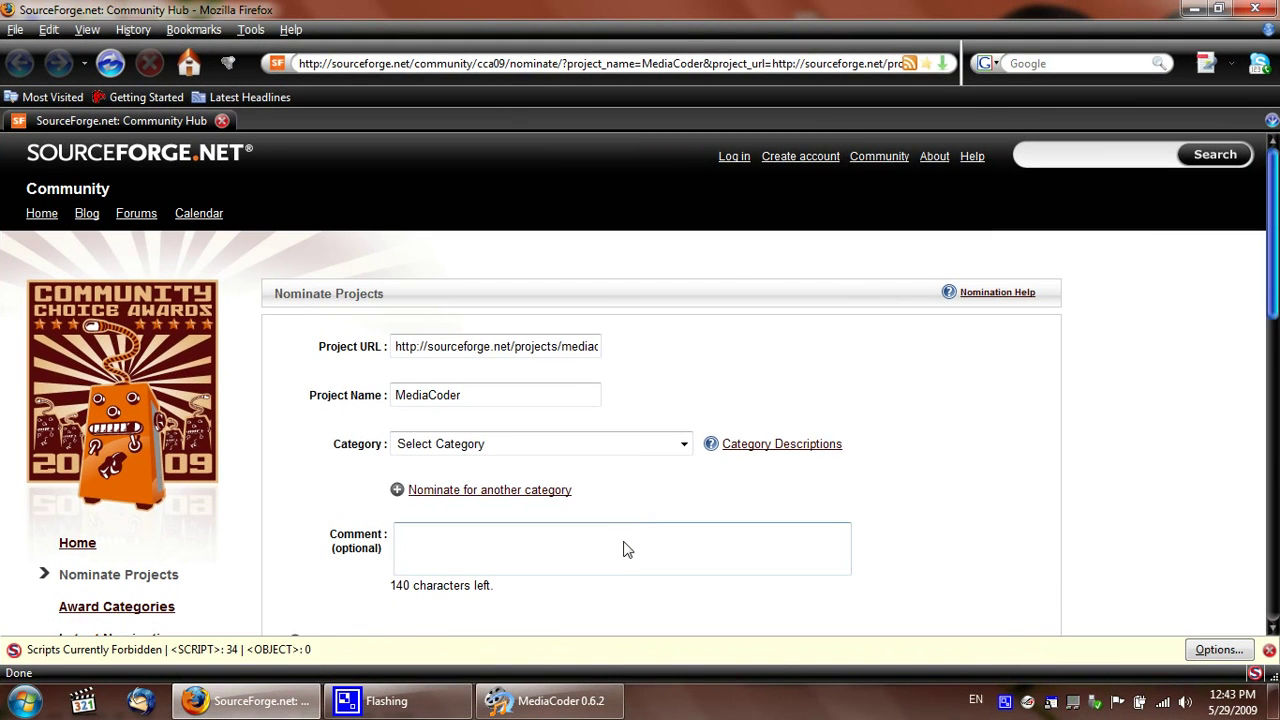
pyautogui.scroll(-2, 623, 549)
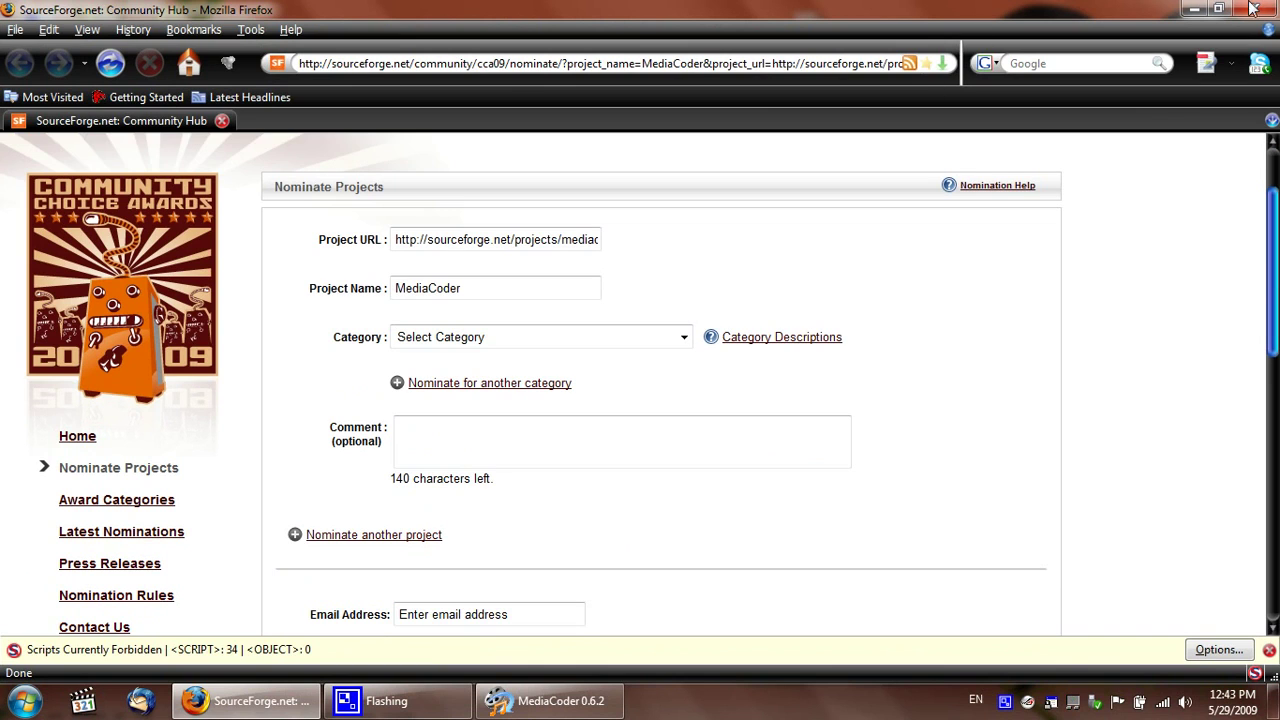
# - Return to MediaCoder Setup, untick 'View referral page', and finish the installation
pyautogui.click(1262, 12)
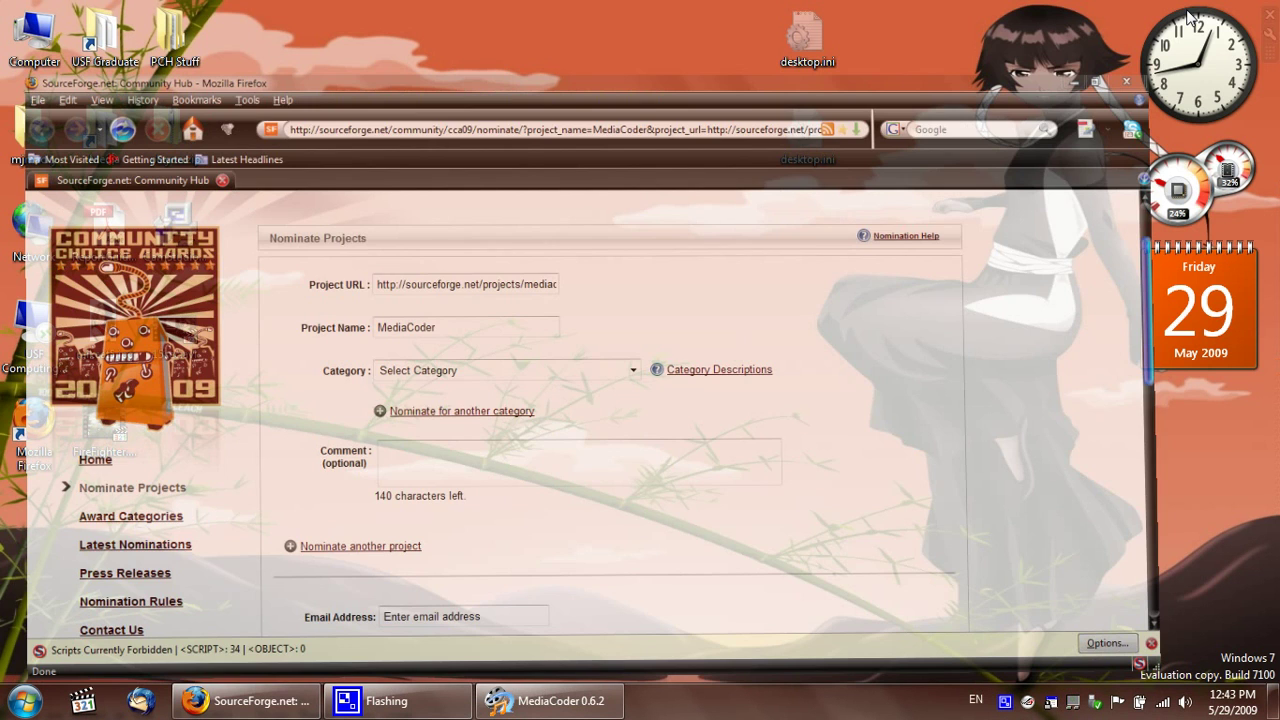
pyautogui.click(548, 705)
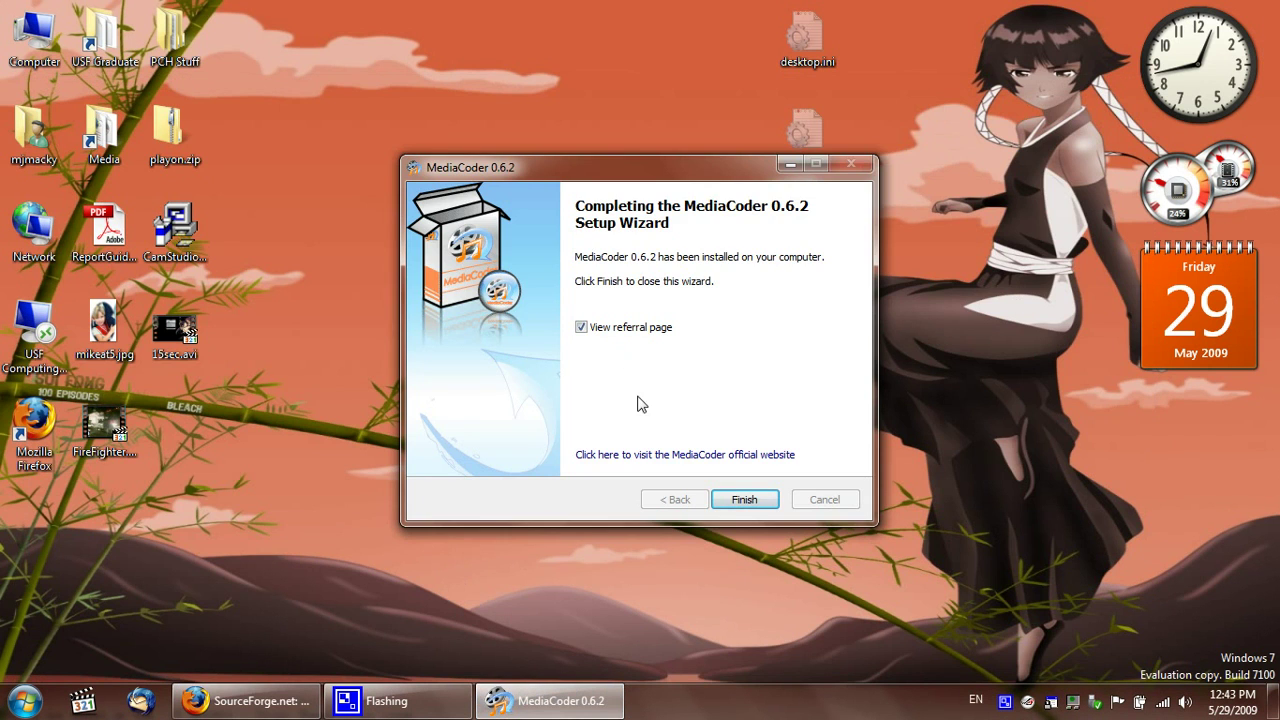
pyautogui.click(582, 329)
pyautogui.click(740, 499)
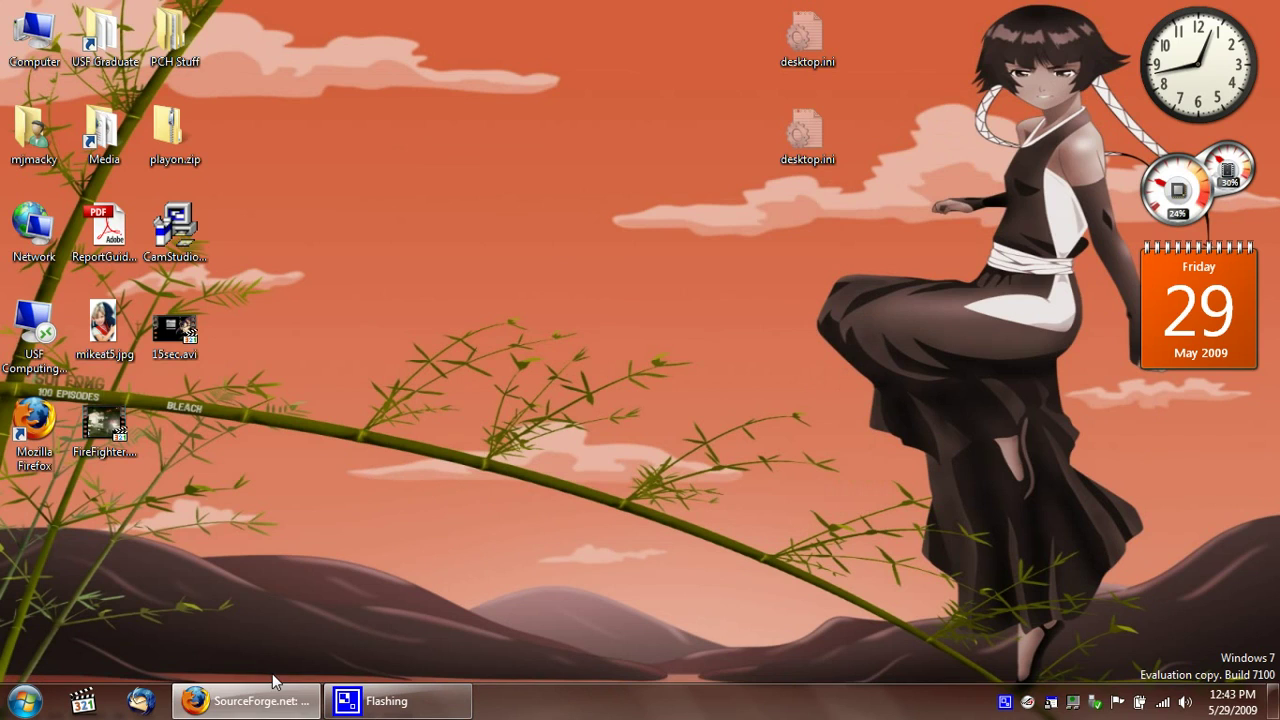
pyautogui.moveTo(278, 698)
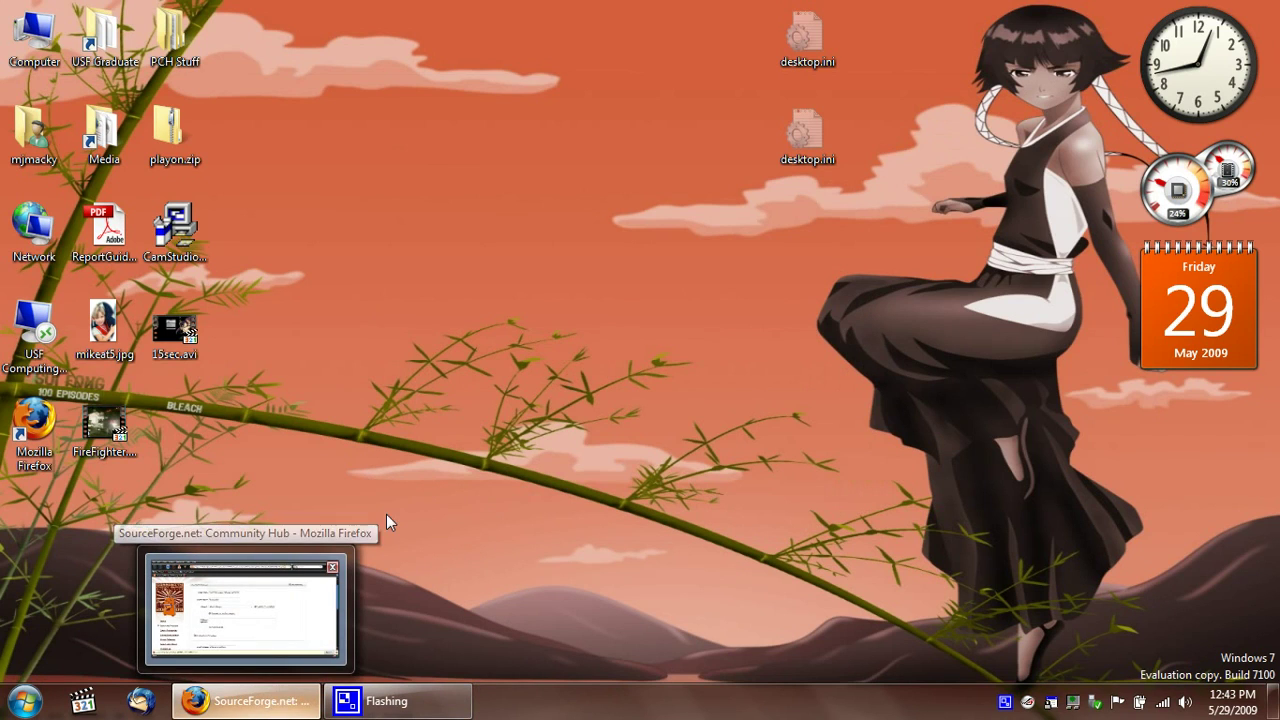
# - Run MediaCoder from a Start menu search for 'mediacod' and minimise the Firefox welcome page
pyautogui.click(24, 702)
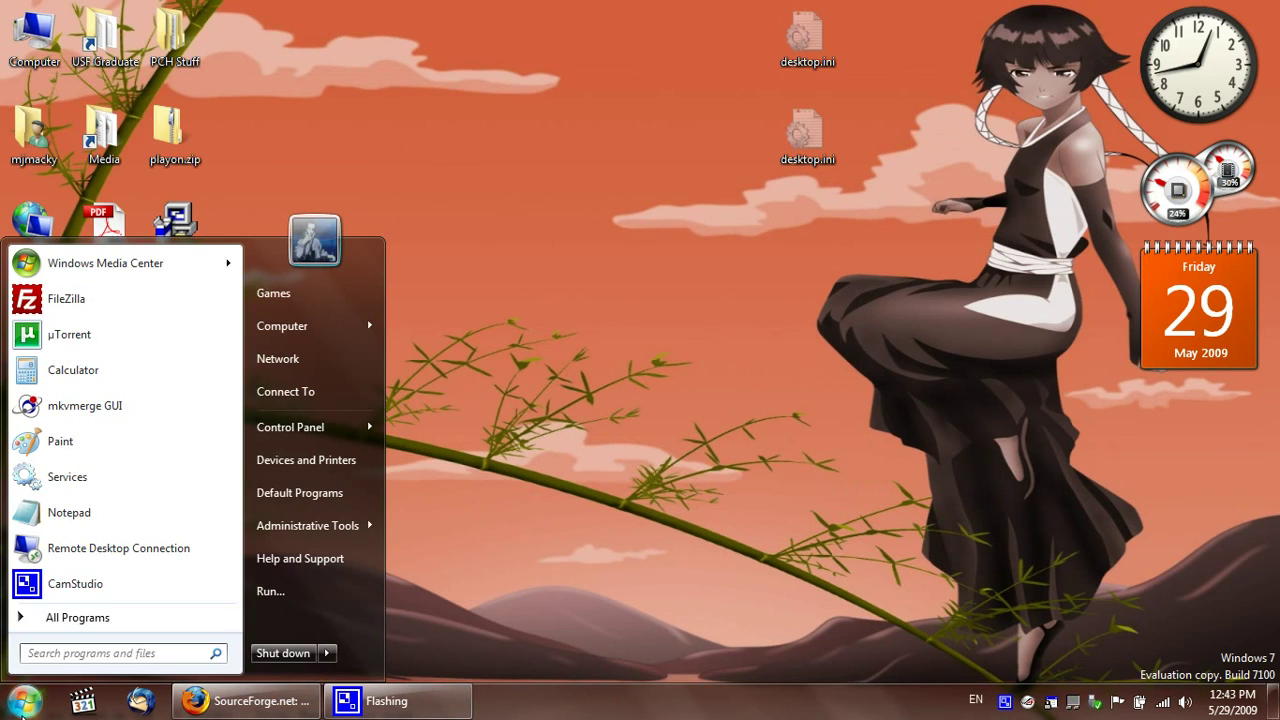
pyautogui.write('media')
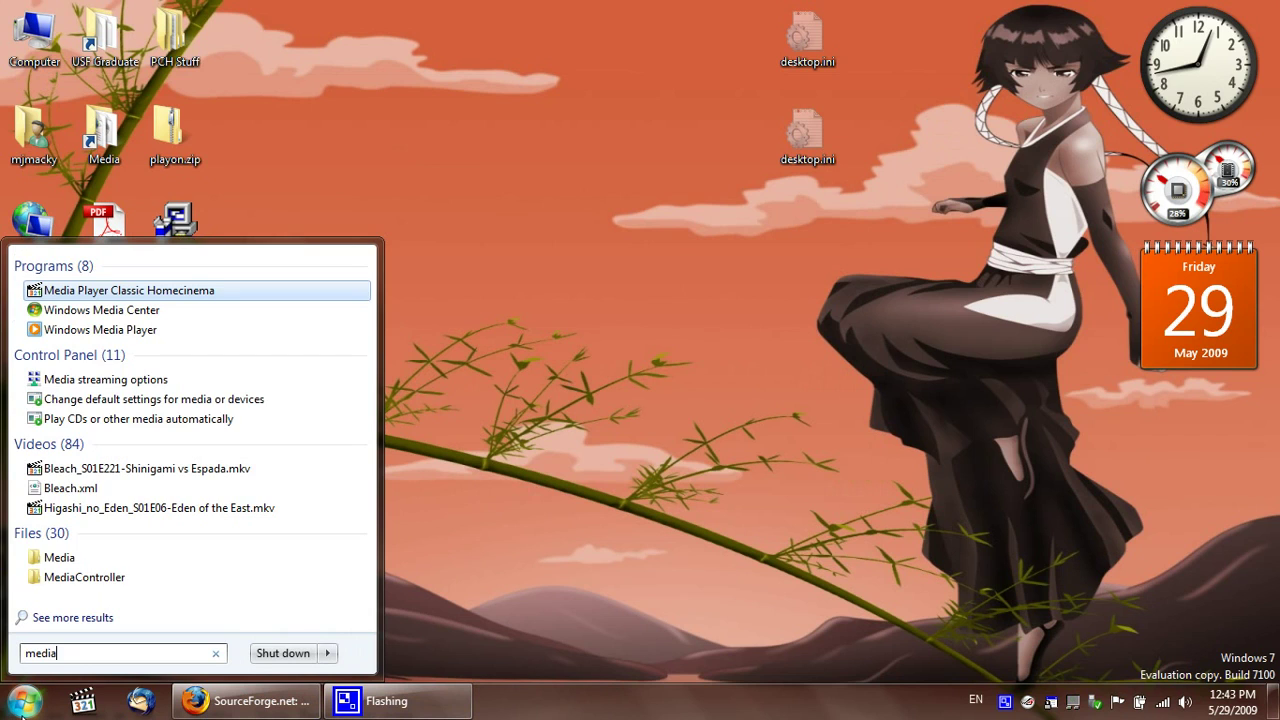
pyautogui.write('cod')
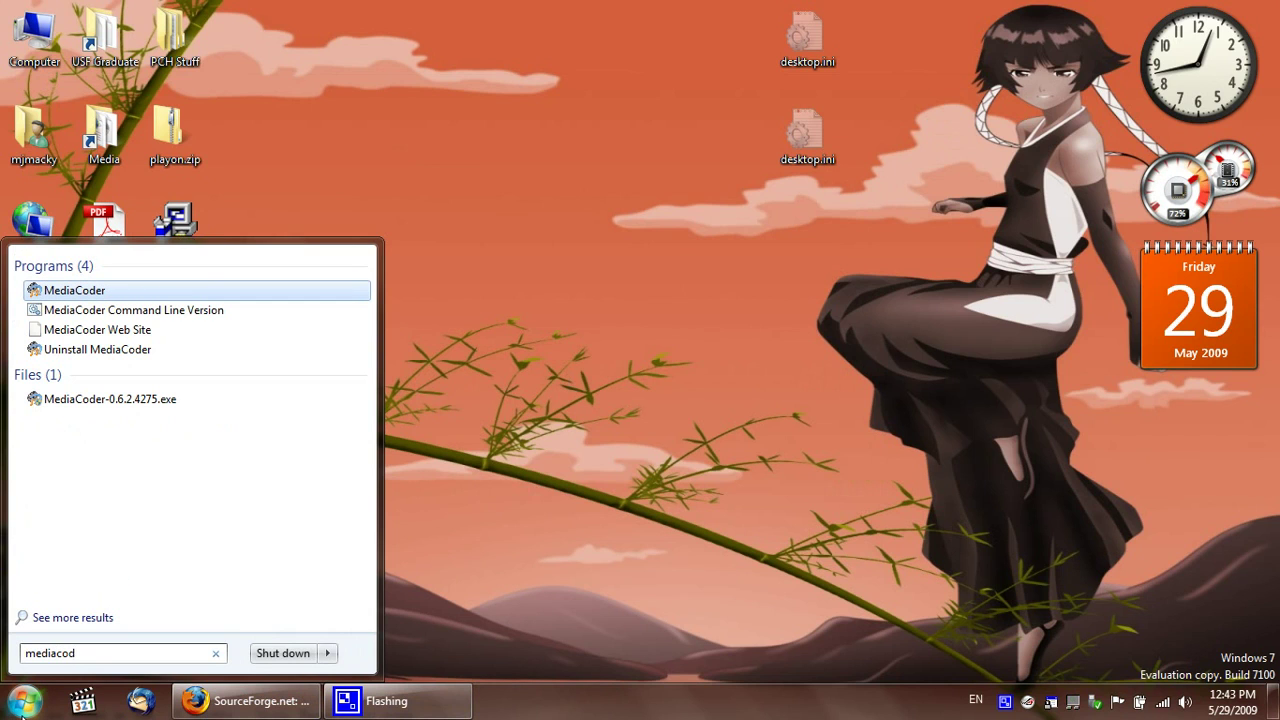
pyautogui.press('Return')
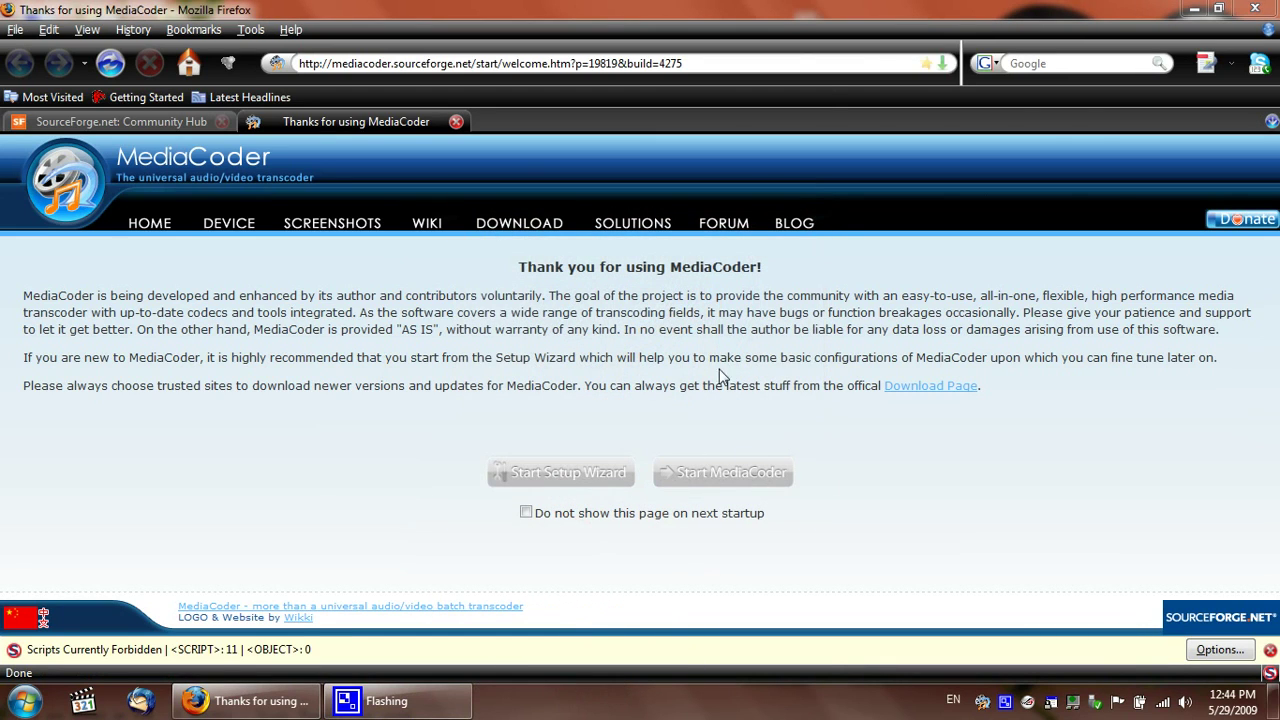
pyautogui.click(1190, 12)
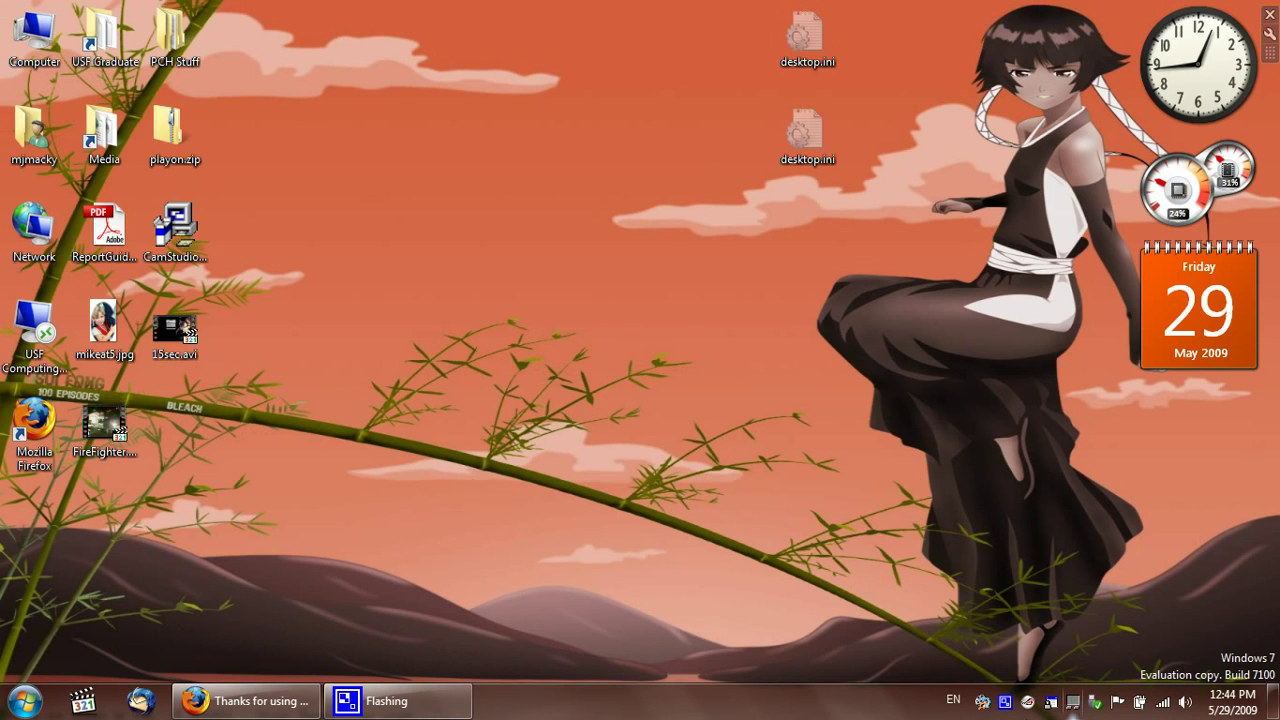
# - Show the MediaCoder interface from the tray and drag 15sec.avi into the file list
pyautogui.rightClick(984, 703)
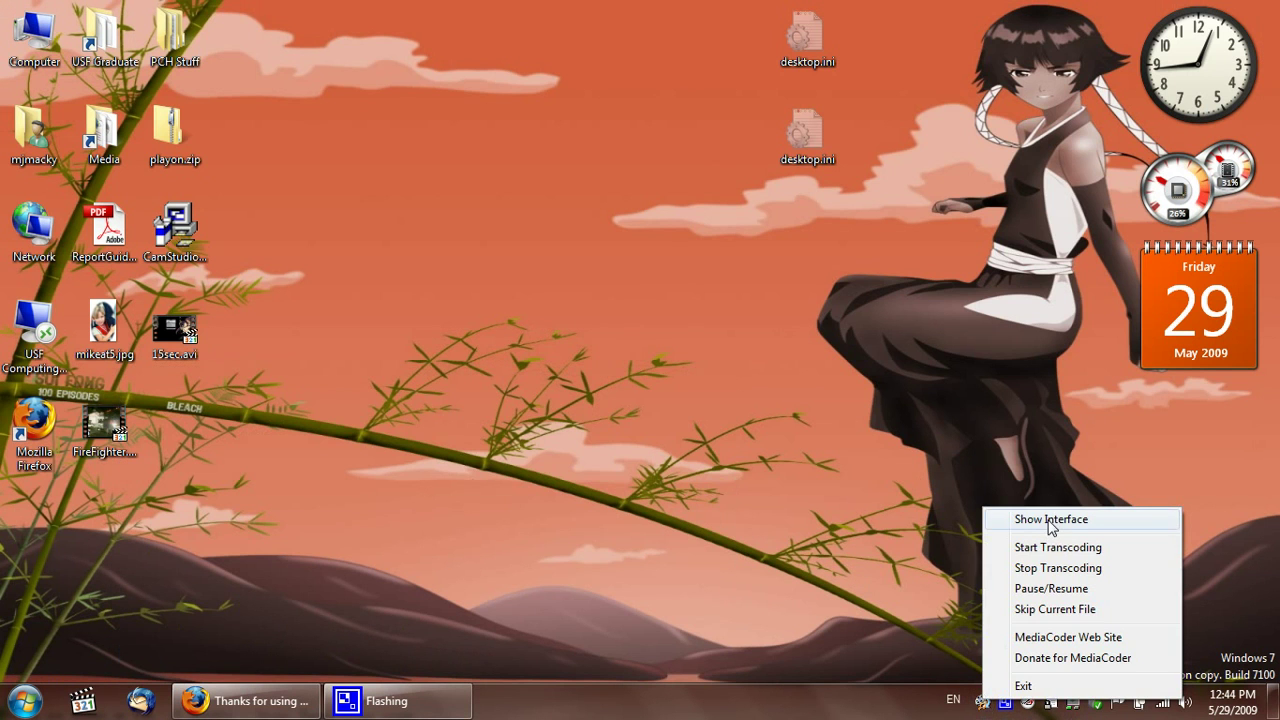
pyautogui.click(1050, 522)
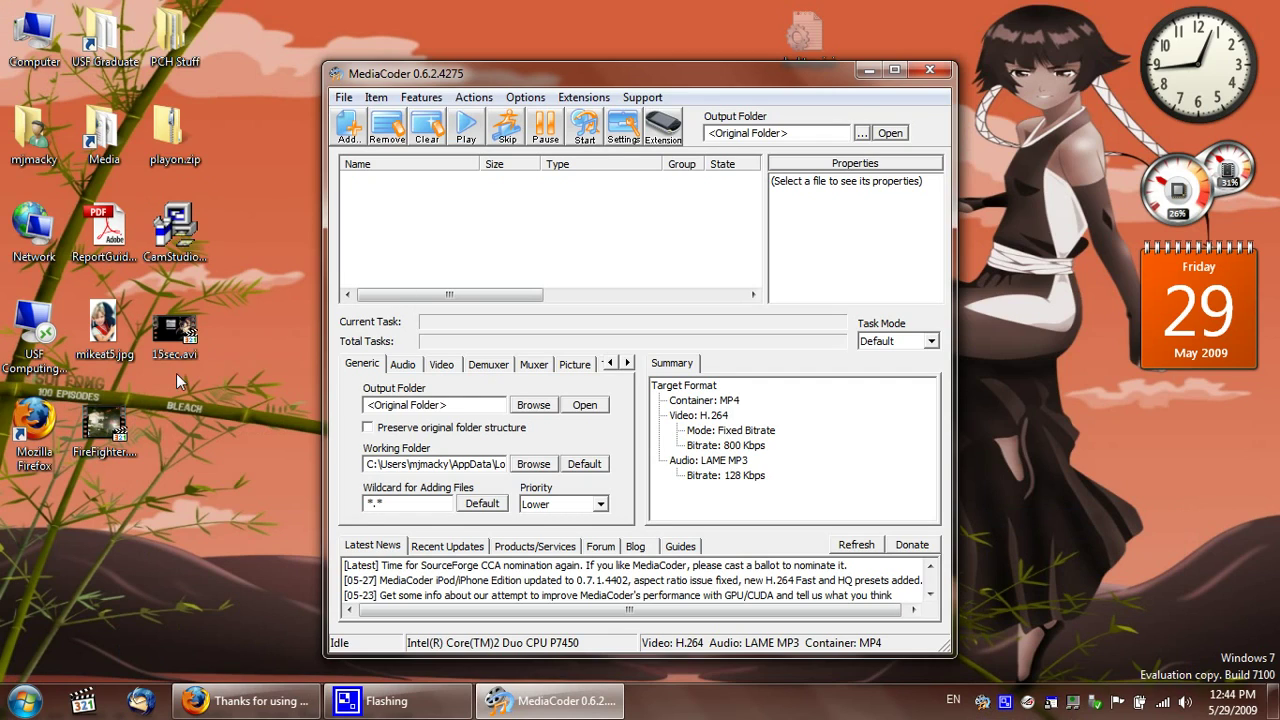
pyautogui.moveTo(174, 333); pyautogui.dragTo(483, 238)
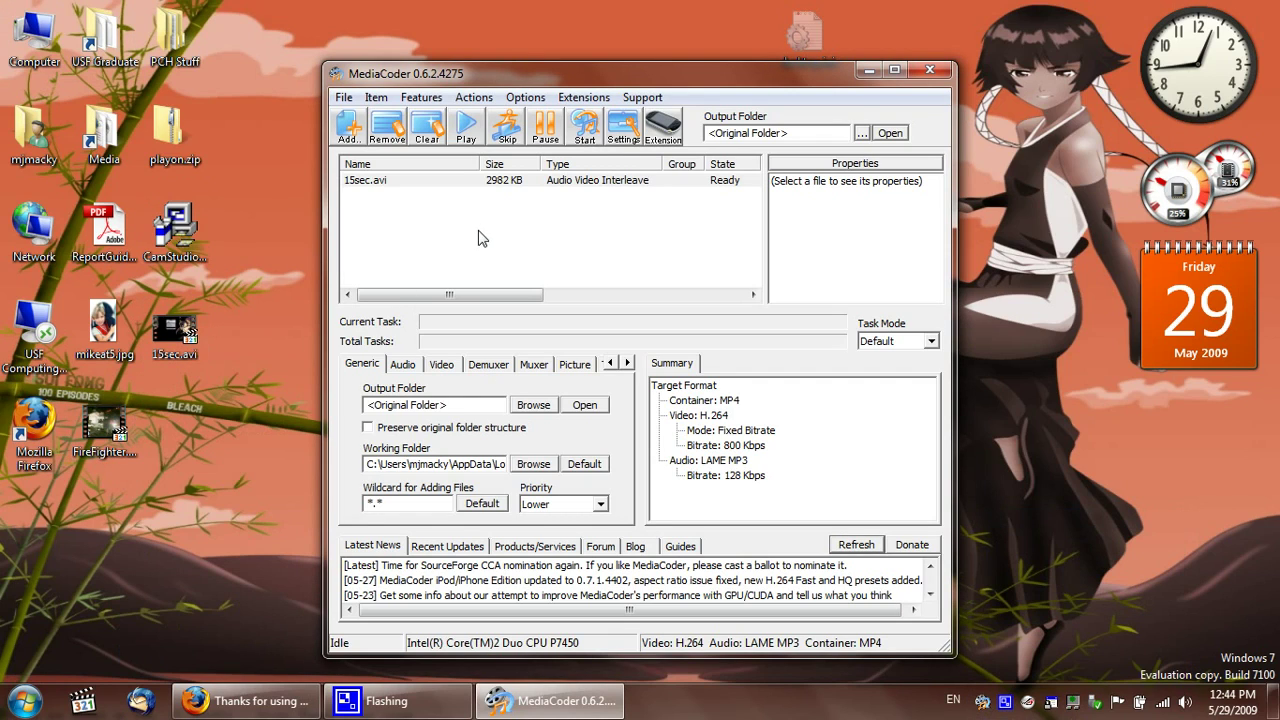
# - Review 15sec.avi's file details (AVI, XVID 1366x768, 15.5 s), then close them
pyautogui.click(464, 181)
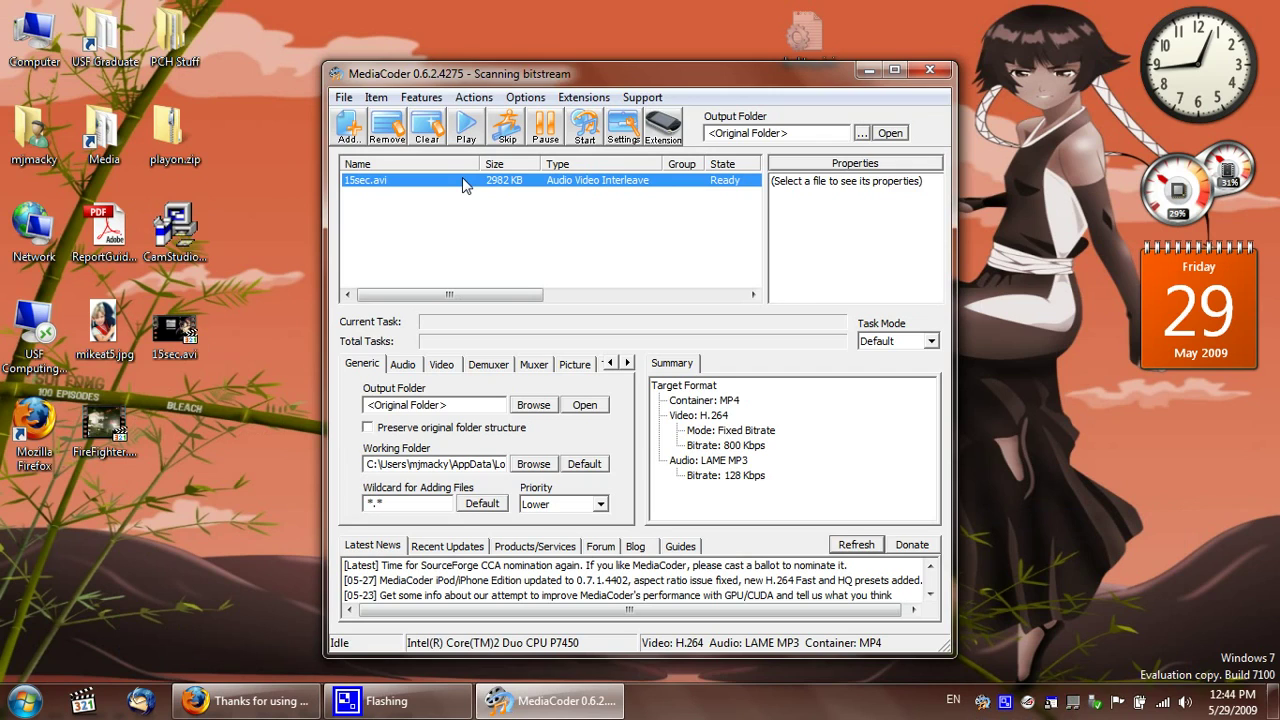
pyautogui.rightClick(463, 184)
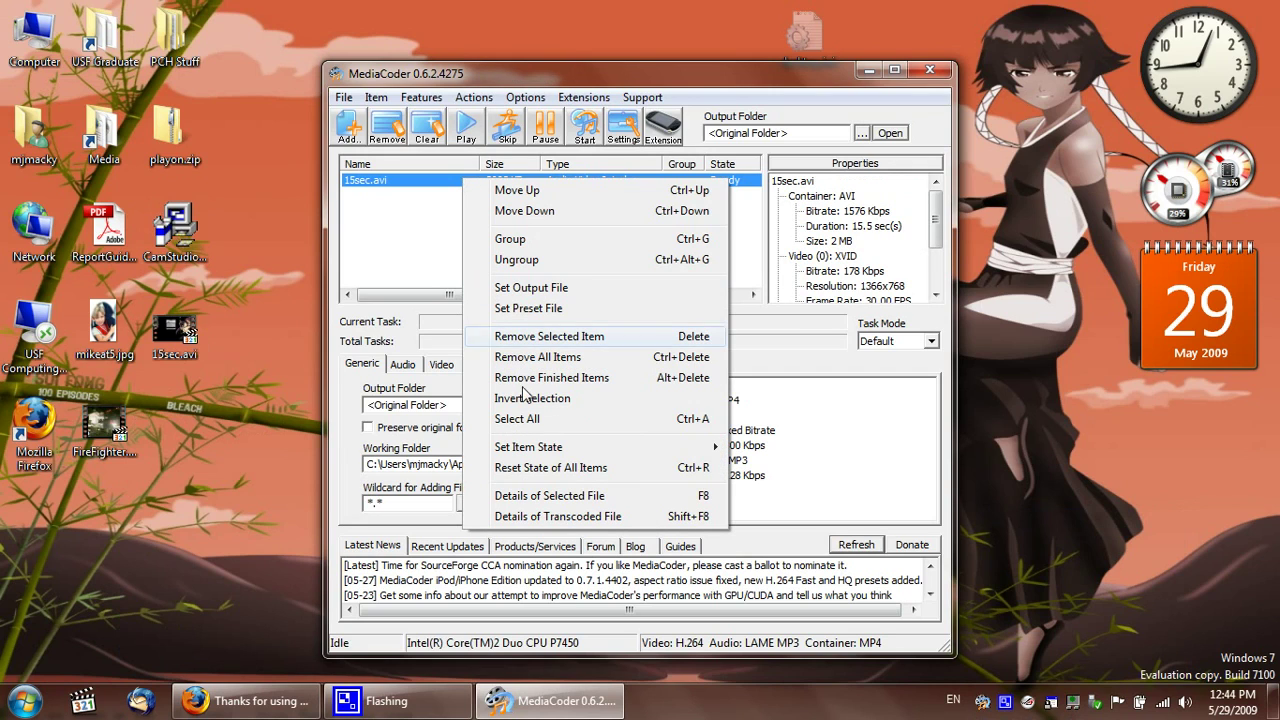
pyautogui.click(545, 500)
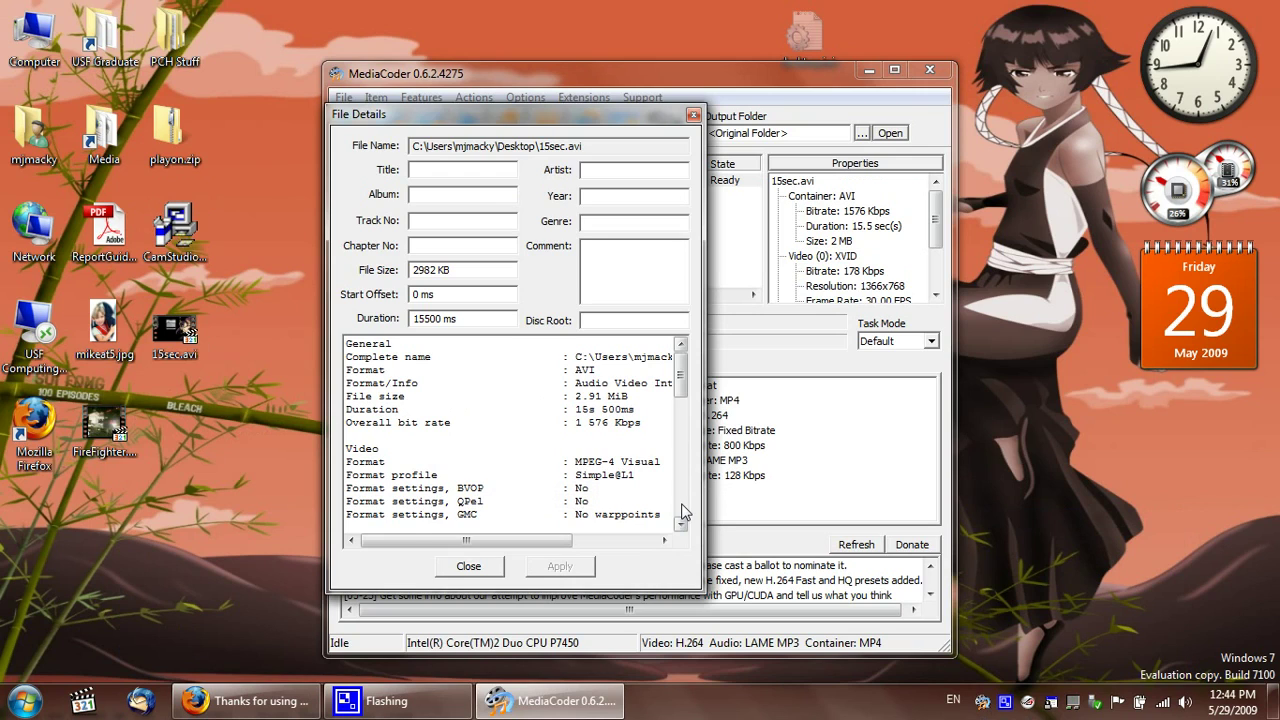
pyautogui.click(683, 512)
# - Set the video bitrate to 1000 Kbps, keeping H.264 format and MP4 container
pyautogui.click(468, 566)
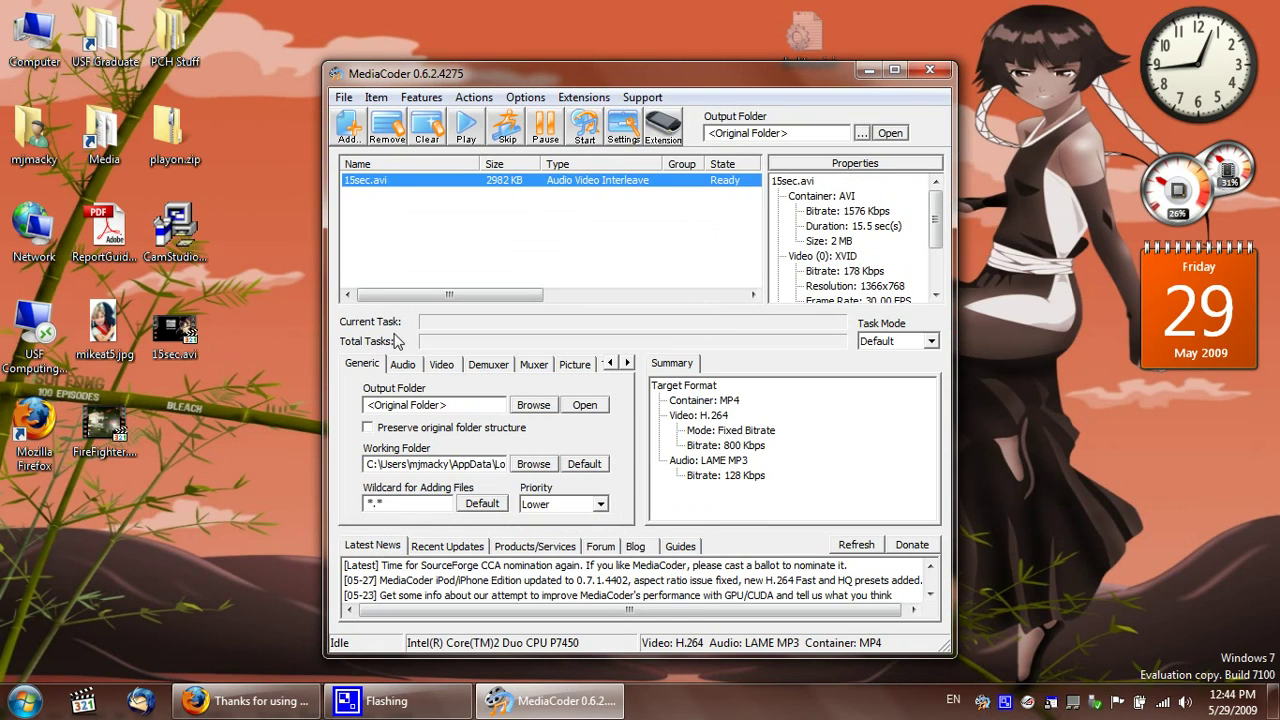
pyautogui.click(444, 367)
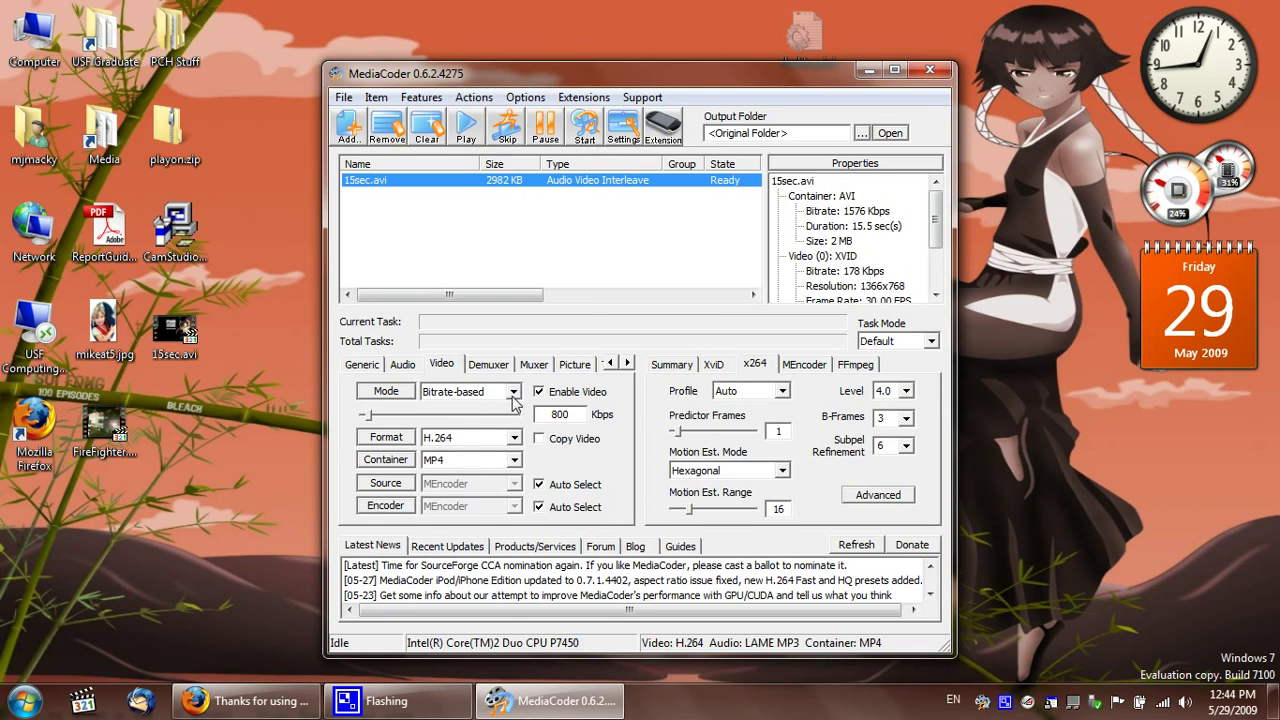
pyautogui.doubleClick(559, 414)
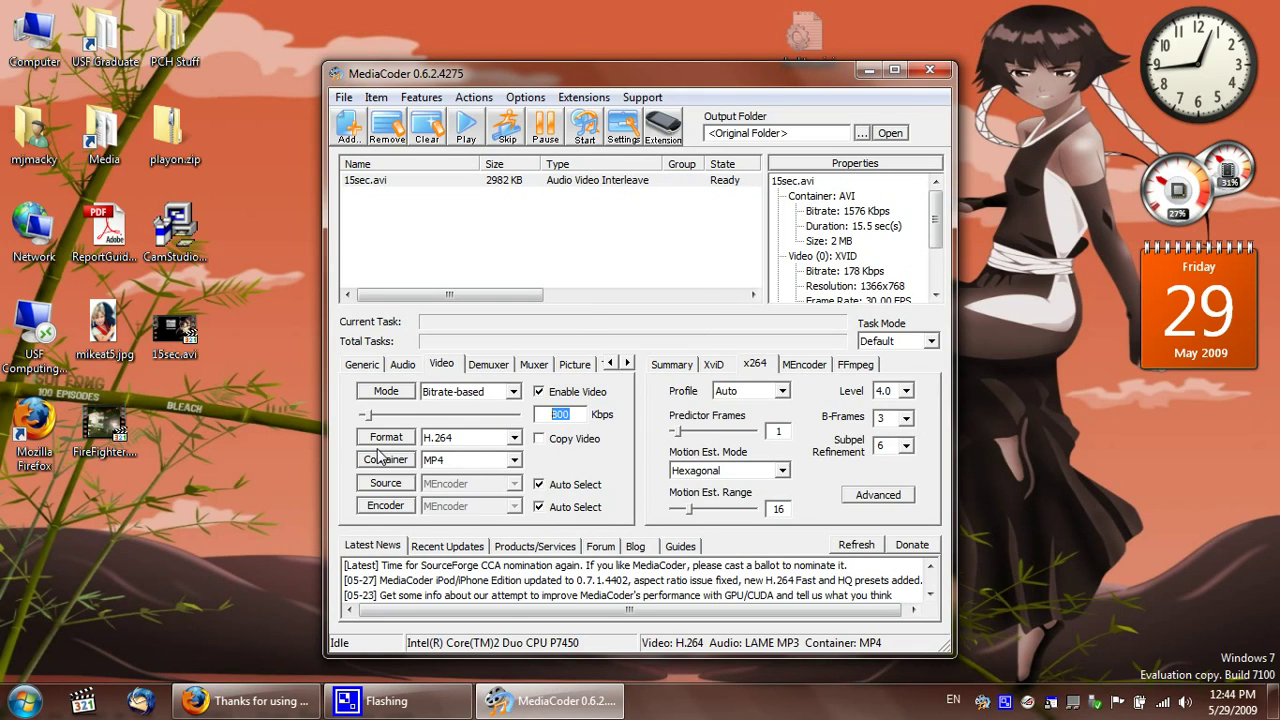
pyautogui.write('1000')
pyautogui.click(508, 440)
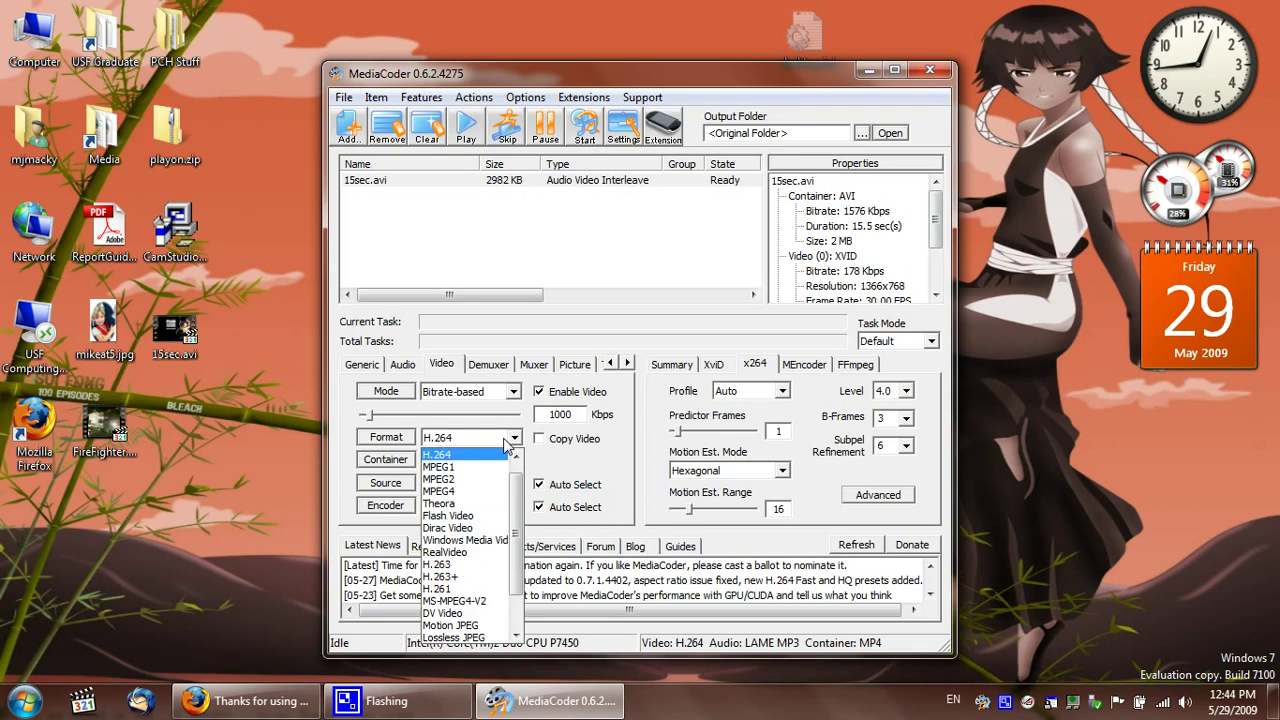
pyautogui.click(492, 448)
pyautogui.click(499, 468)
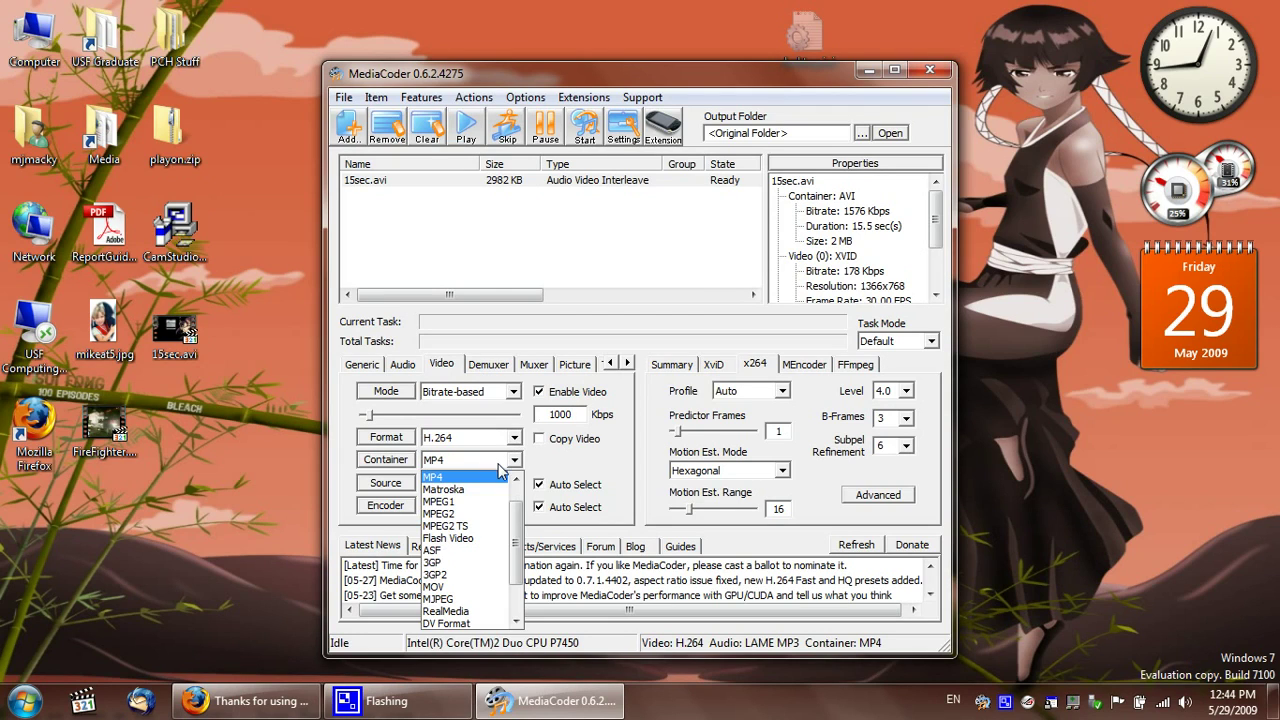
pyautogui.click(514, 466)
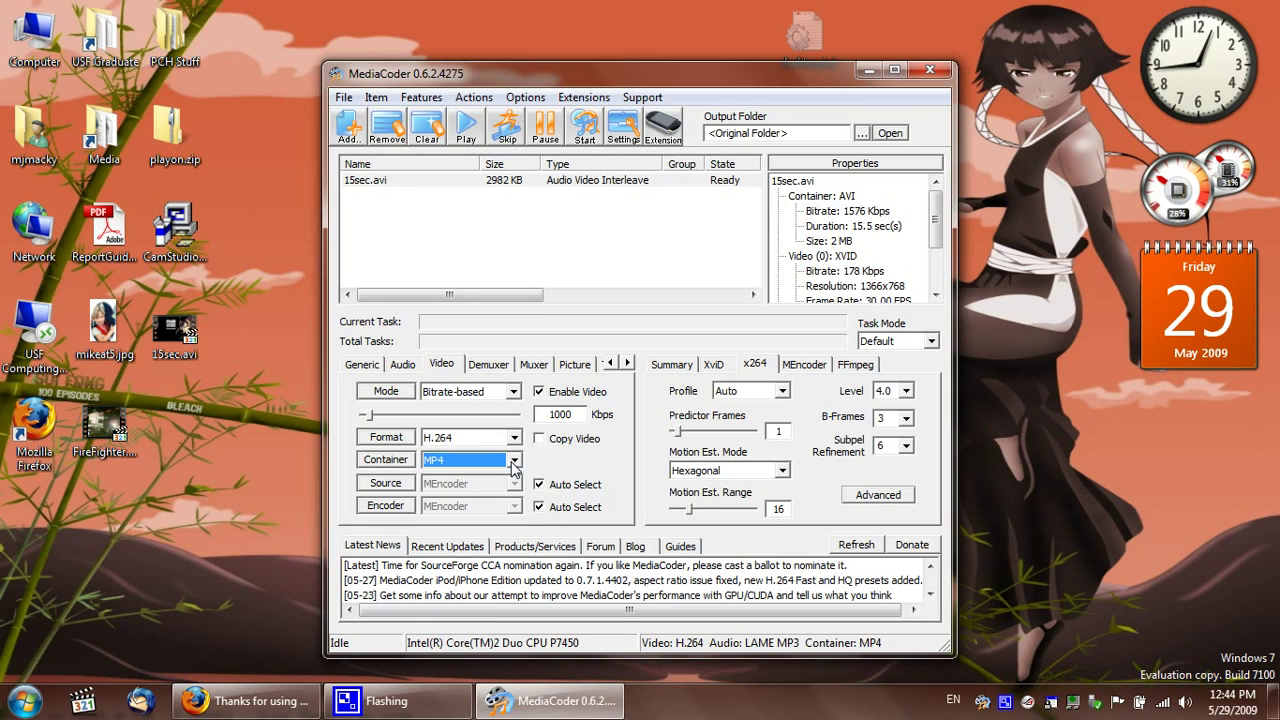
pyautogui.click(514, 462)
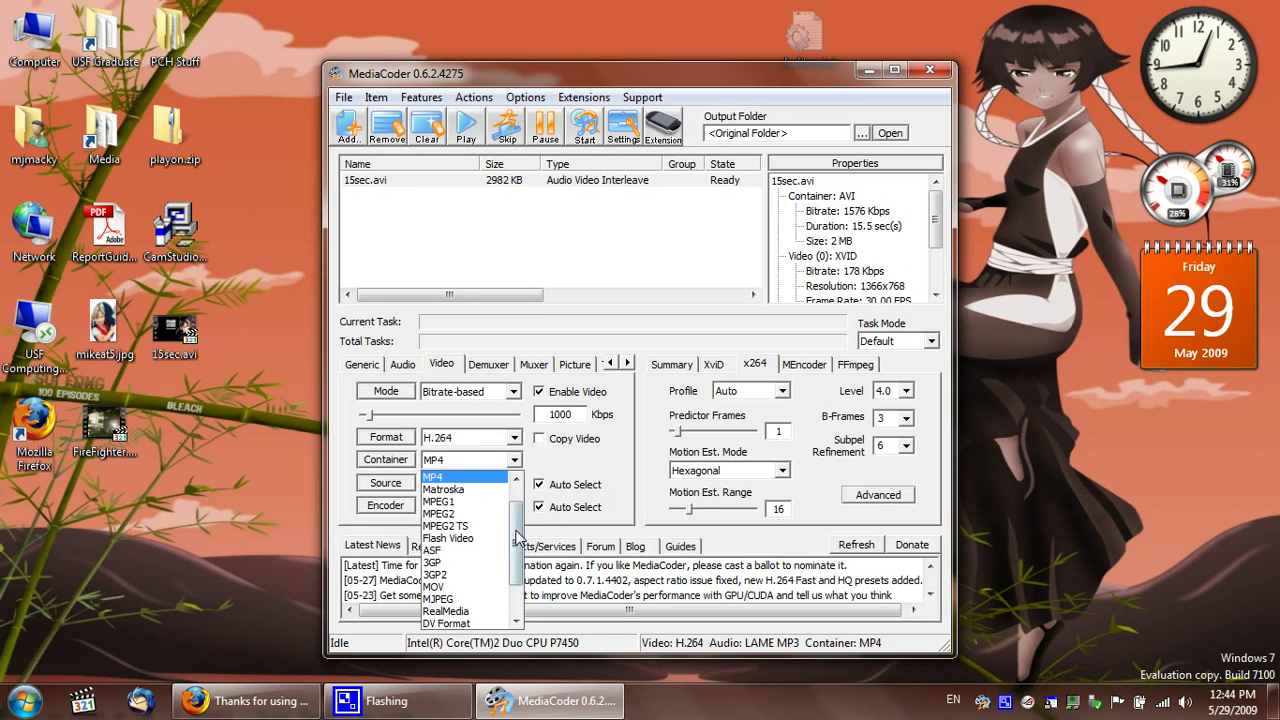
pyautogui.scroll(-2, 518, 592)
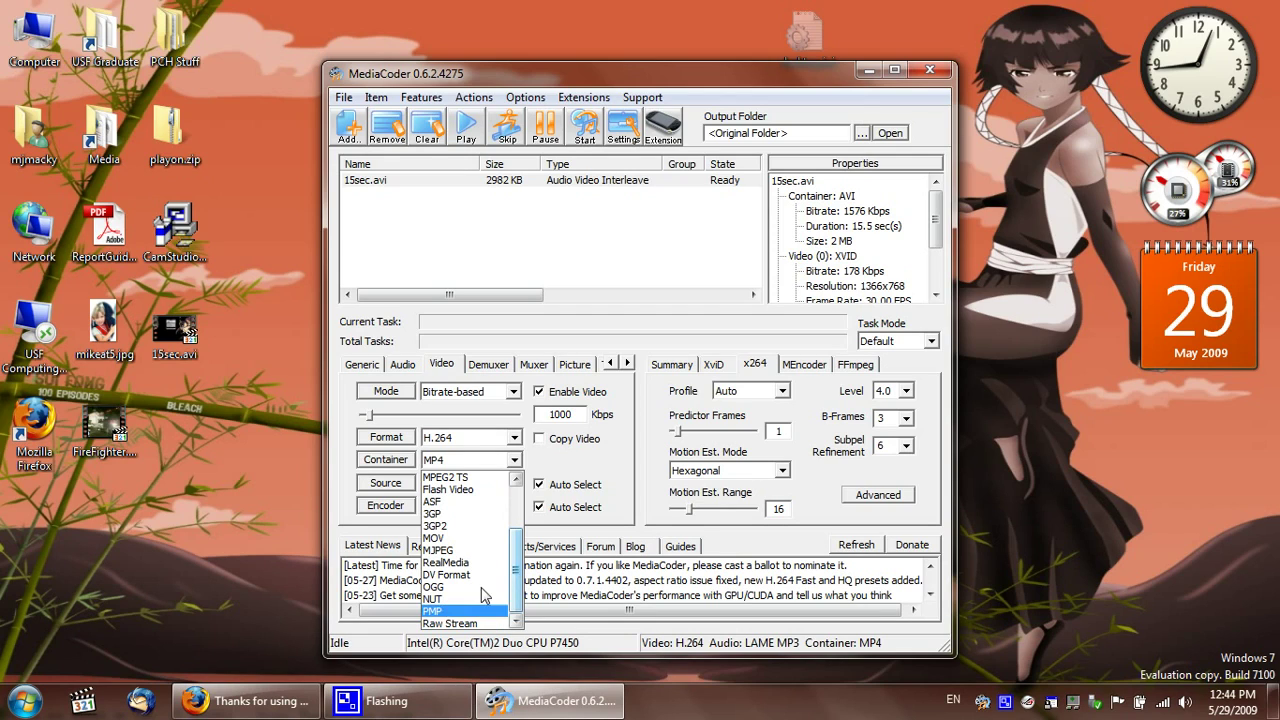
# - Use Nero Encoder audio with LC-AAC profile and Target Bitrate mode at 128 Kbps
pyautogui.click(516, 462)
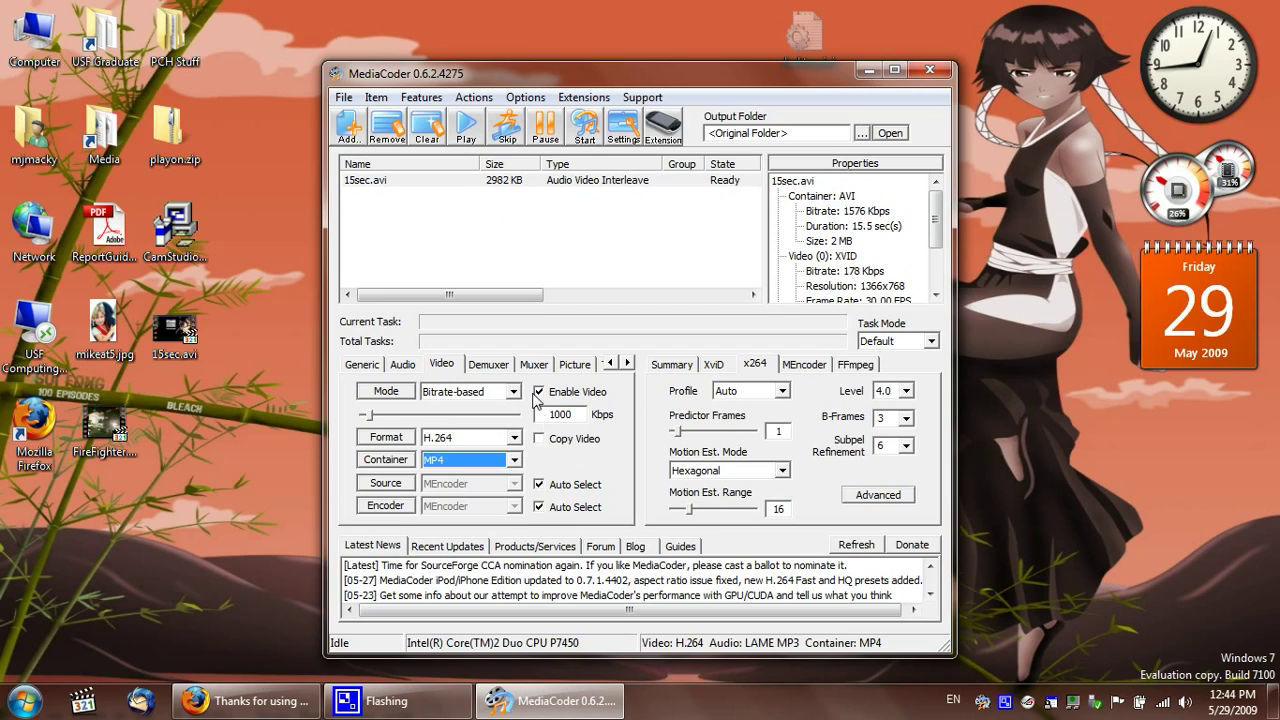
pyautogui.click(416, 365)
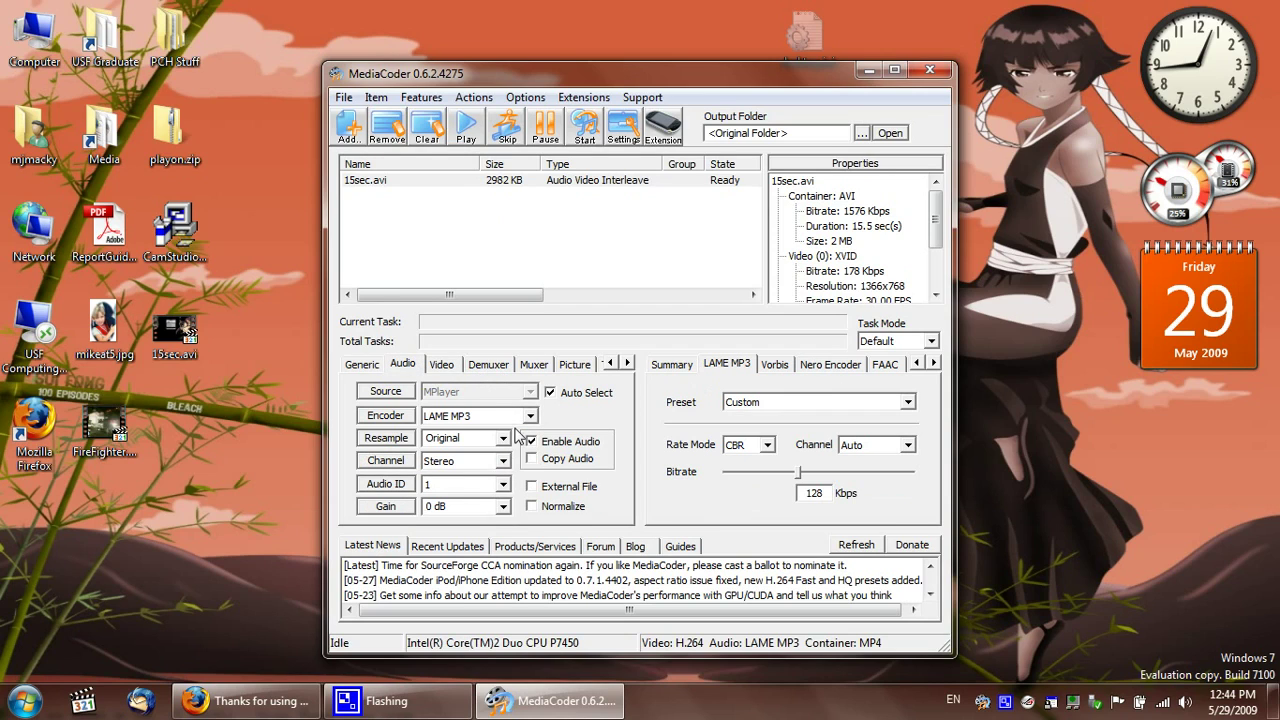
pyautogui.click(524, 416)
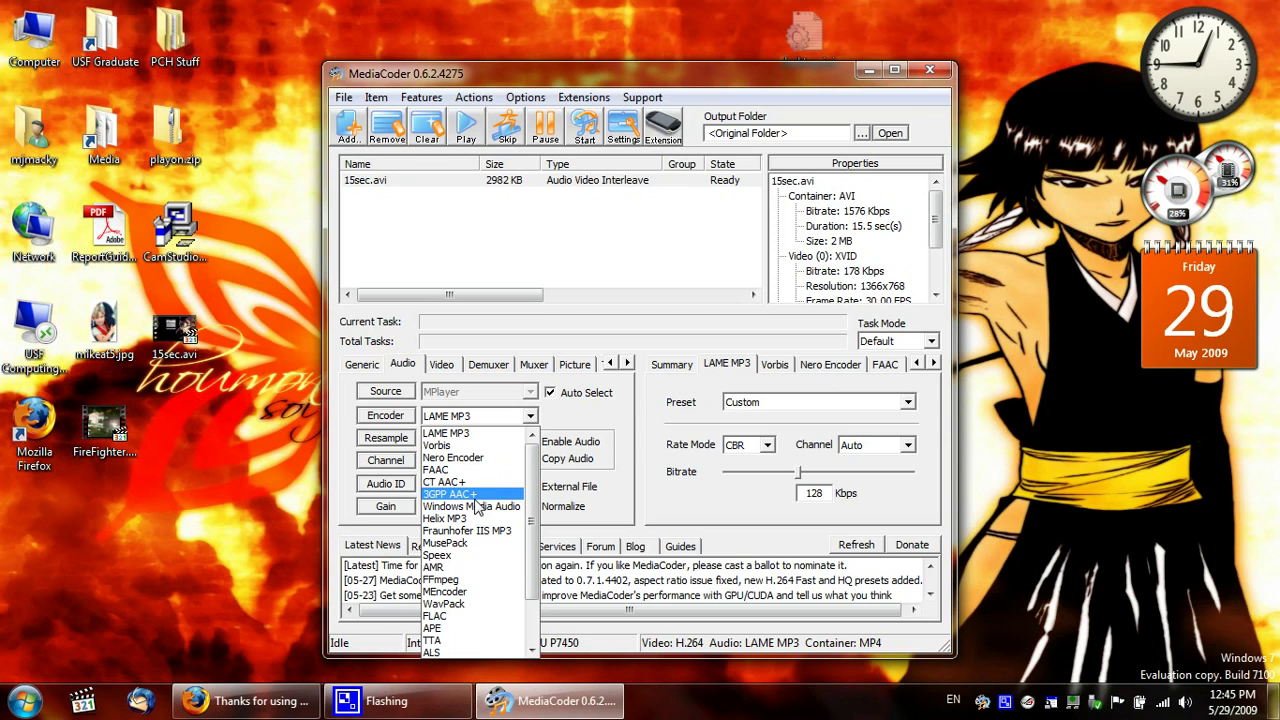
pyautogui.click(465, 457)
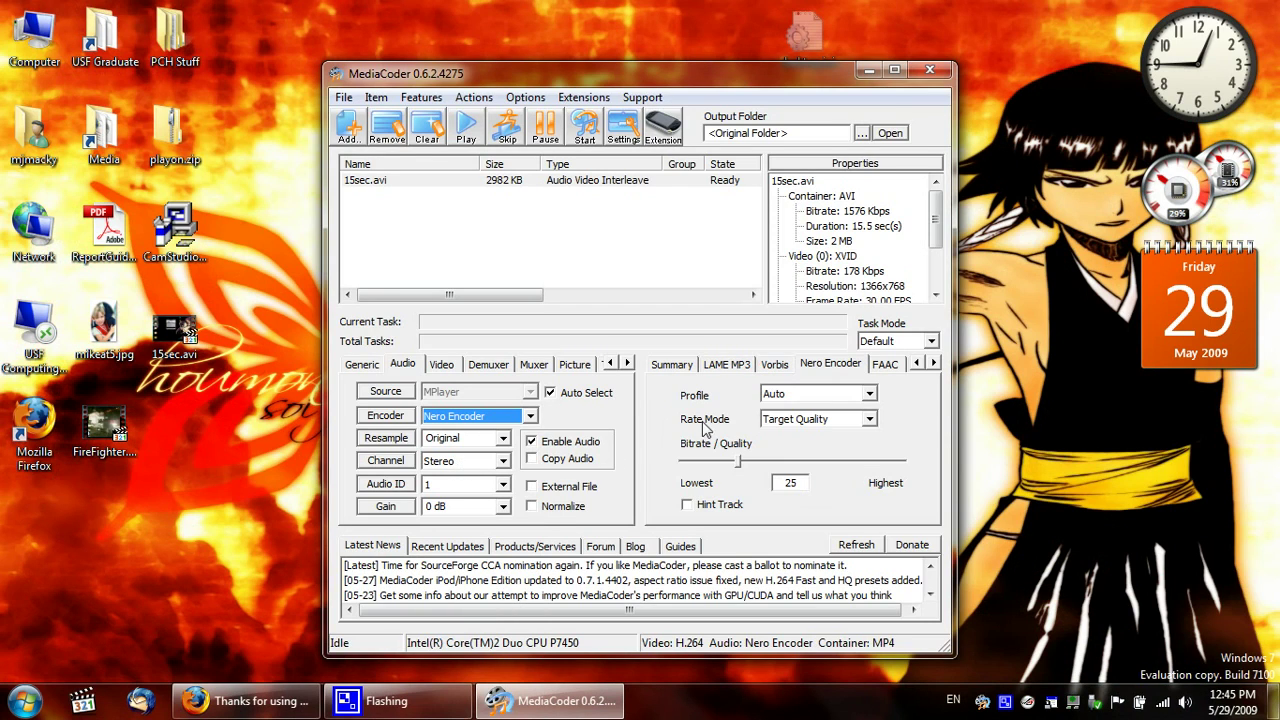
pyautogui.click(820, 396)
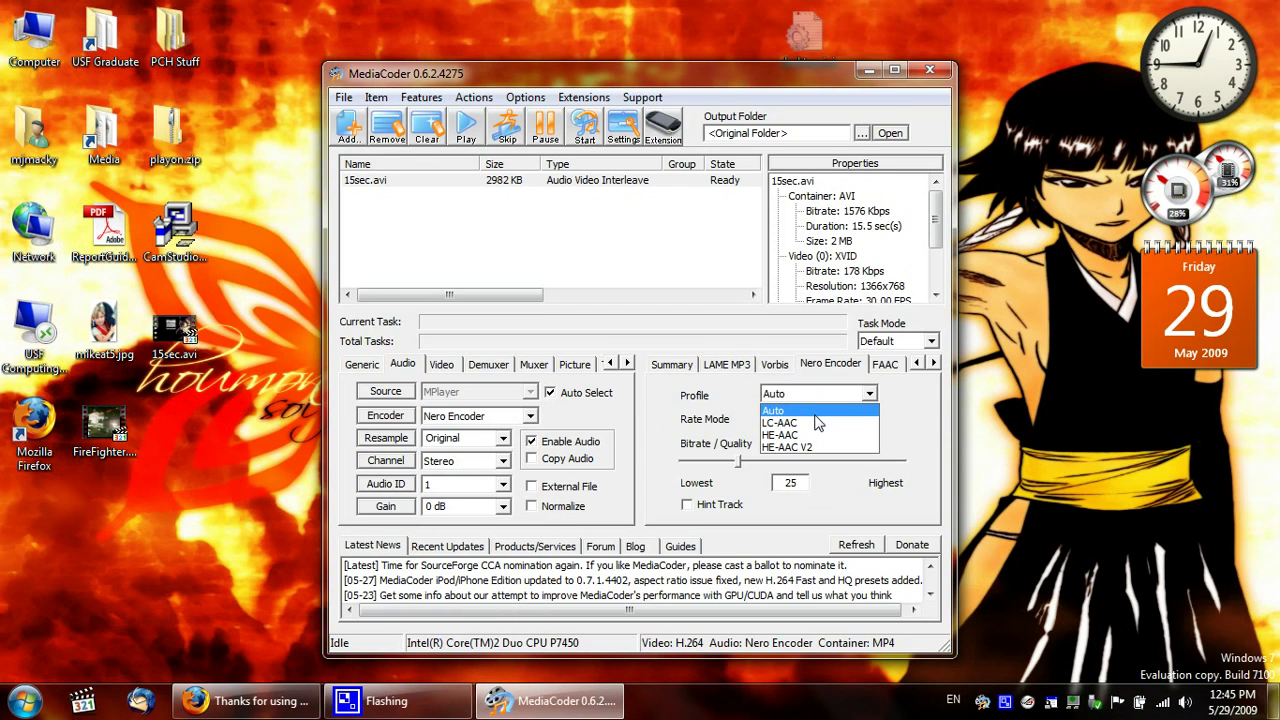
pyautogui.click(818, 423)
pyautogui.click(828, 421)
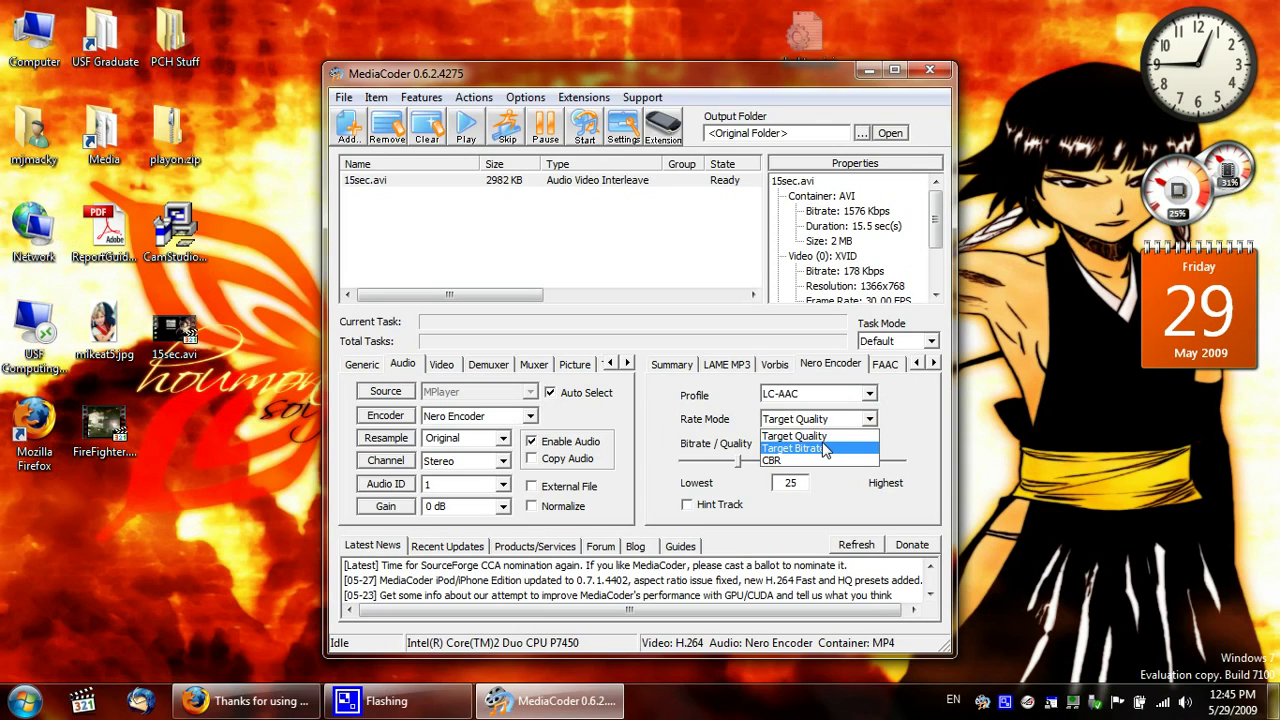
pyautogui.click(825, 449)
pyautogui.moveTo(728, 464); pyautogui.dragTo(771, 467)
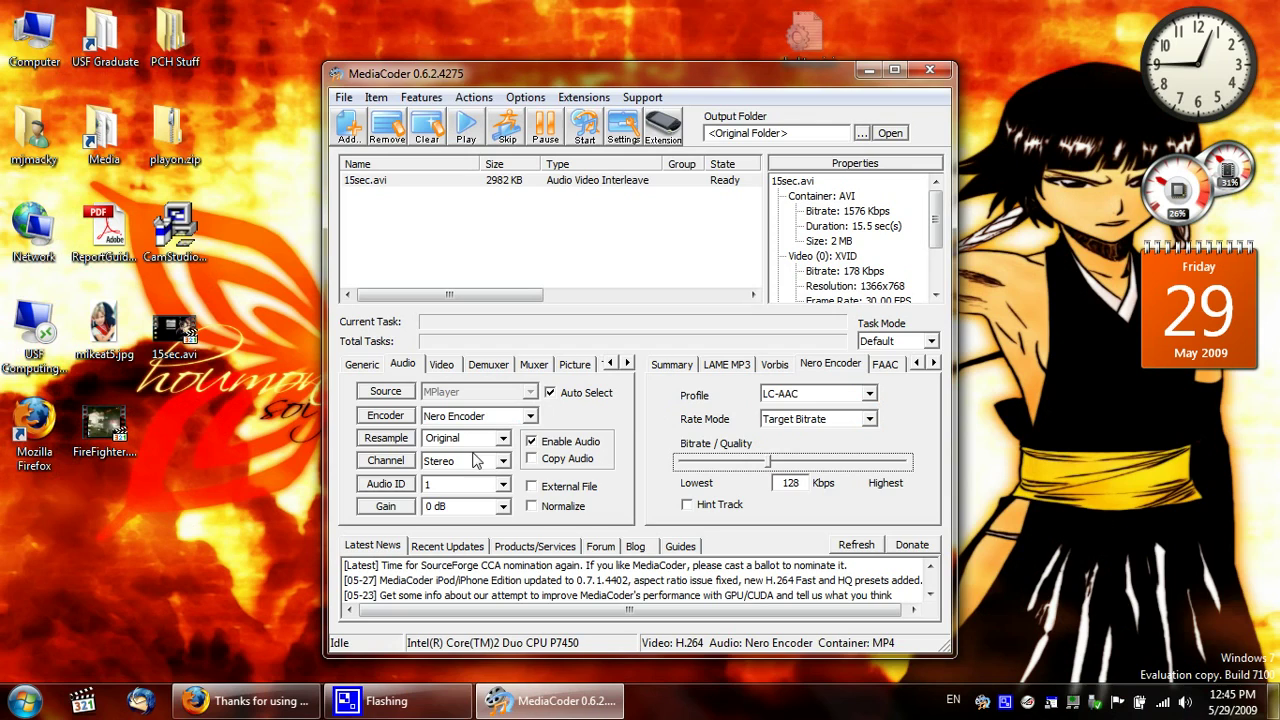
# - Look over the Video, Demuxer and Muxer settings tabs
pyautogui.click(456, 368)
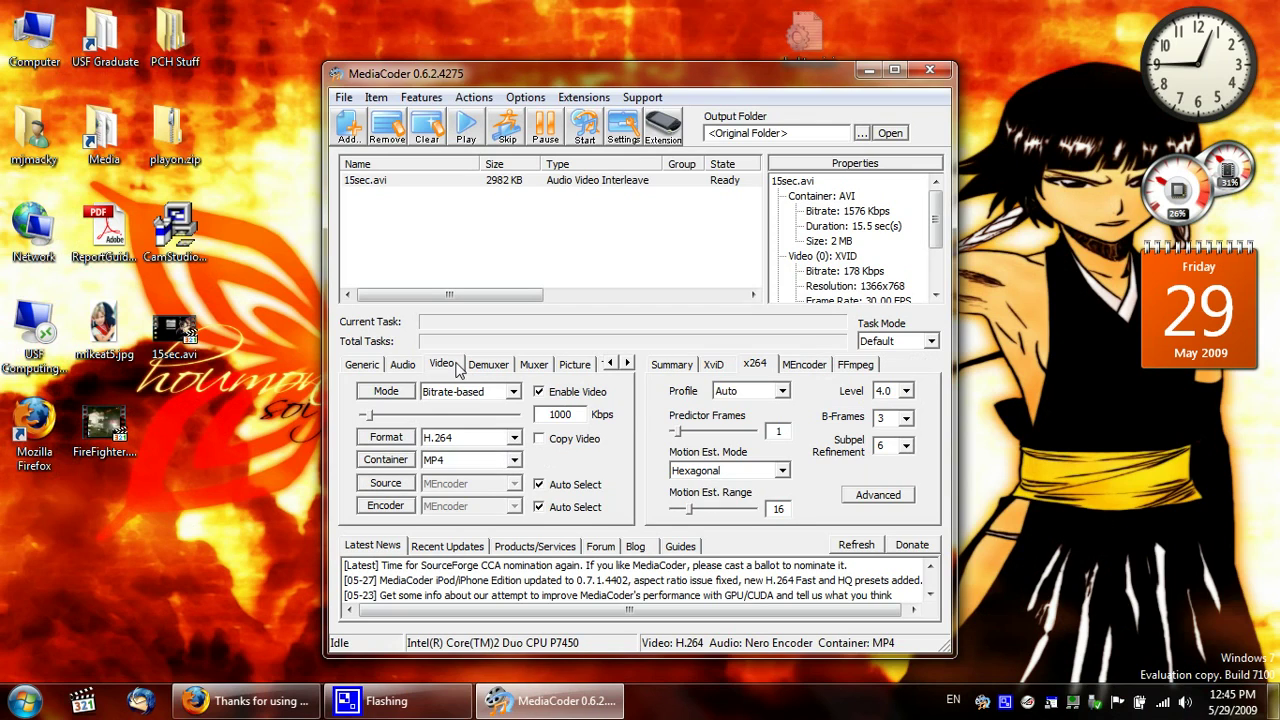
pyautogui.click(488, 365)
pyautogui.click(532, 364)
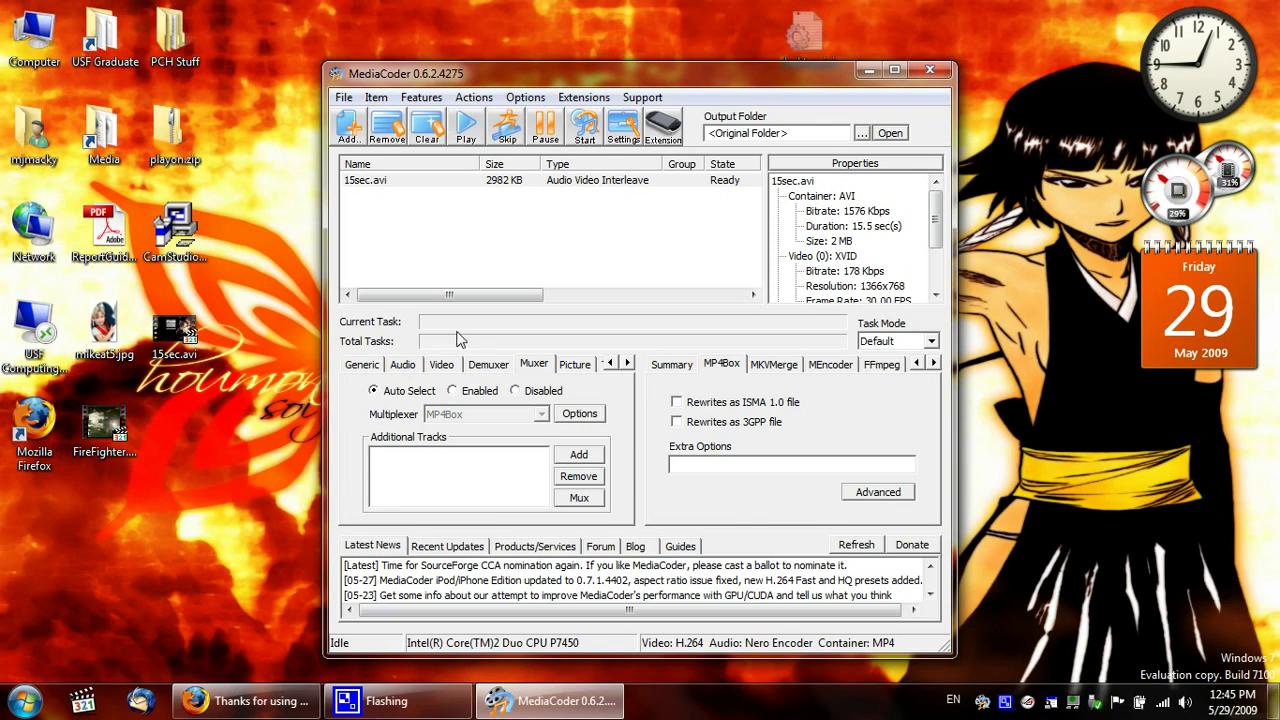
# - Set 15sec.avi's output file to 15sec.mp4 in C:\Media
pyautogui.click(521, 185)
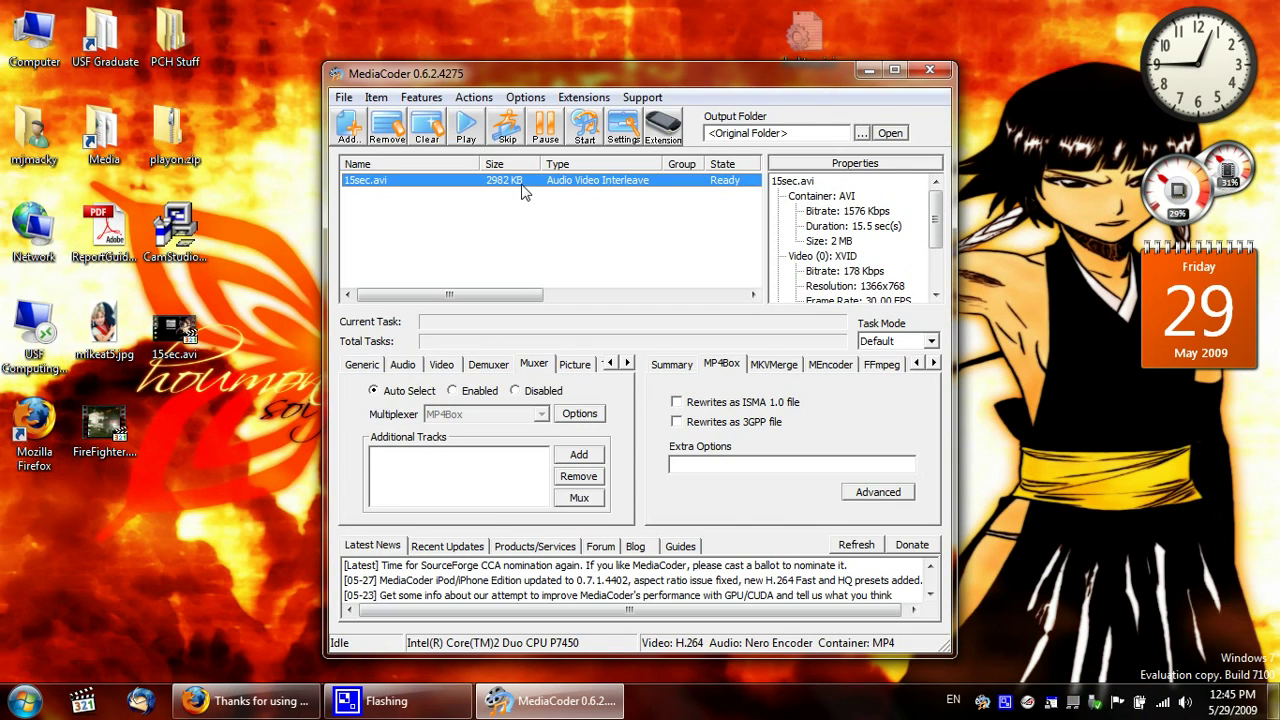
pyautogui.rightClick(522, 192)
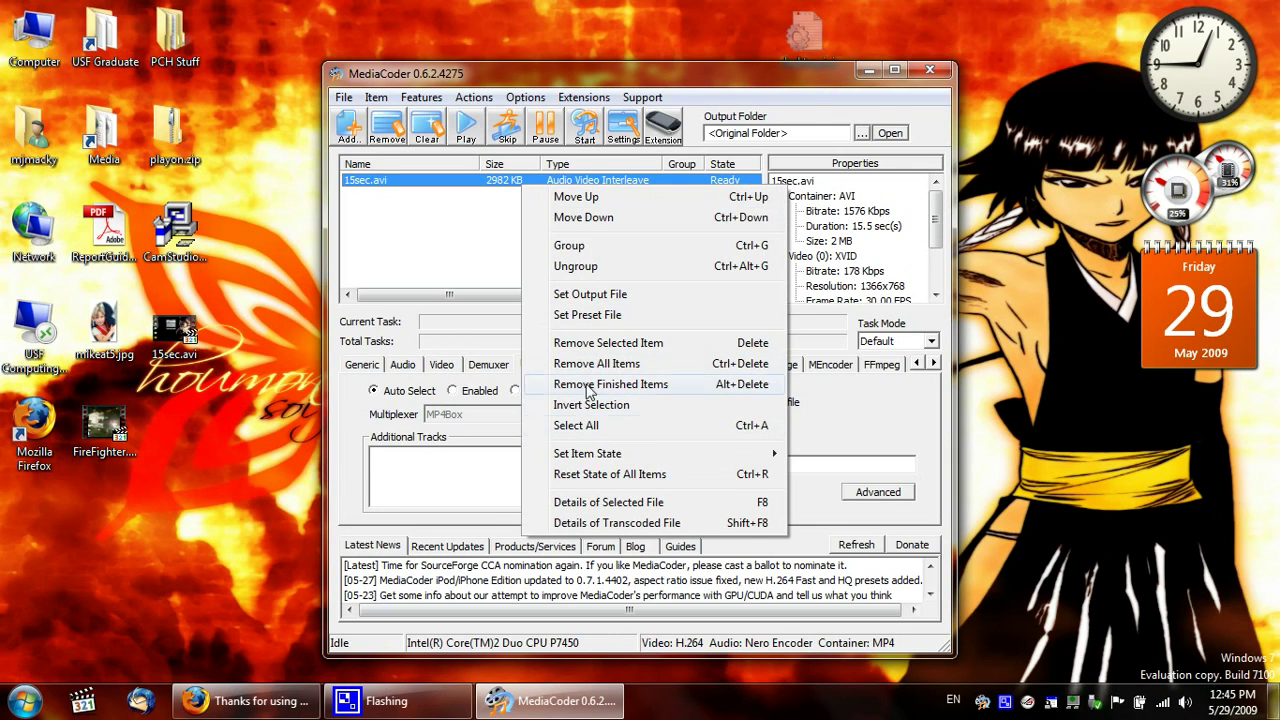
pyautogui.click(580, 295)
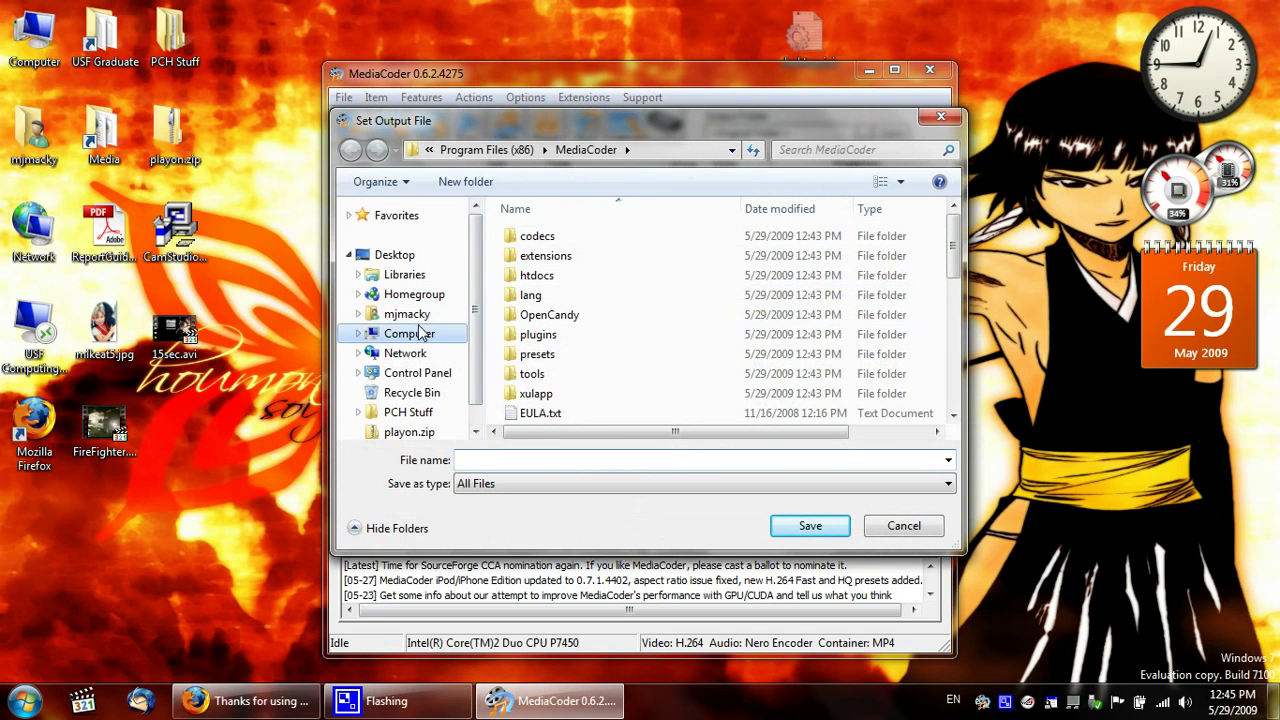
pyautogui.click(405, 334)
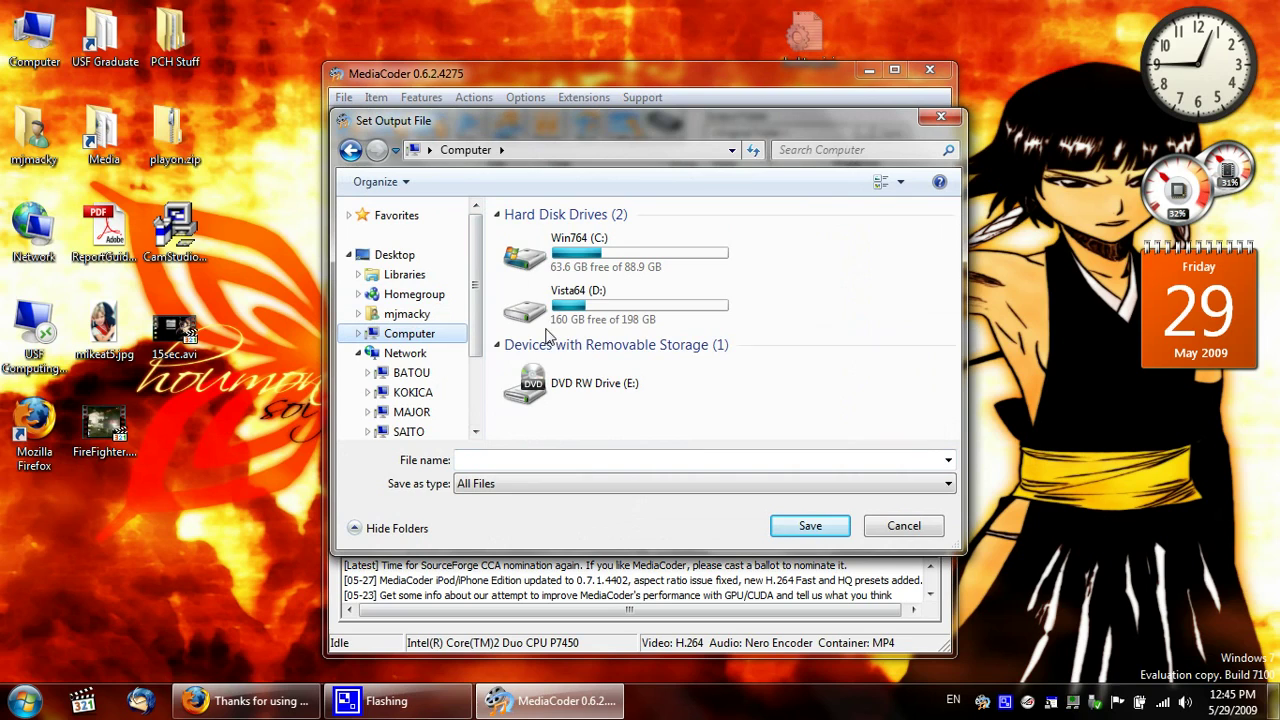
pyautogui.doubleClick(596, 256)
pyautogui.click(538, 338)
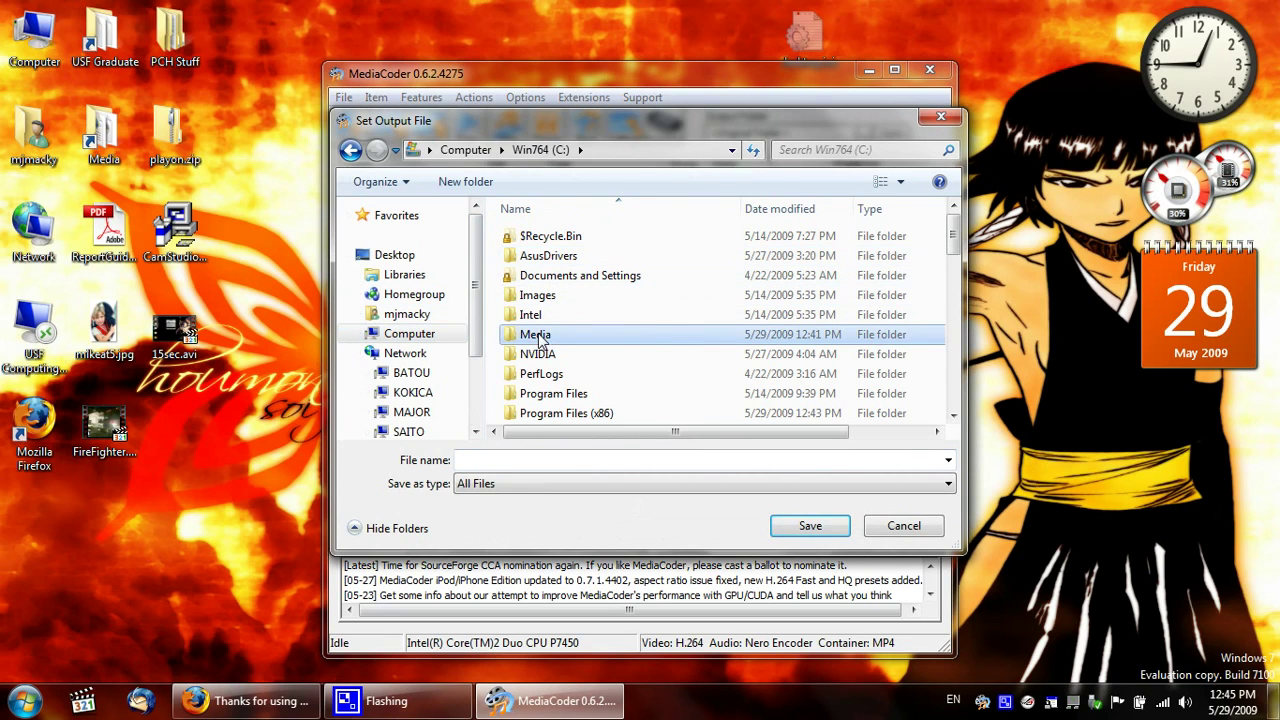
pyautogui.doubleClick(538, 338)
pyautogui.click(498, 464)
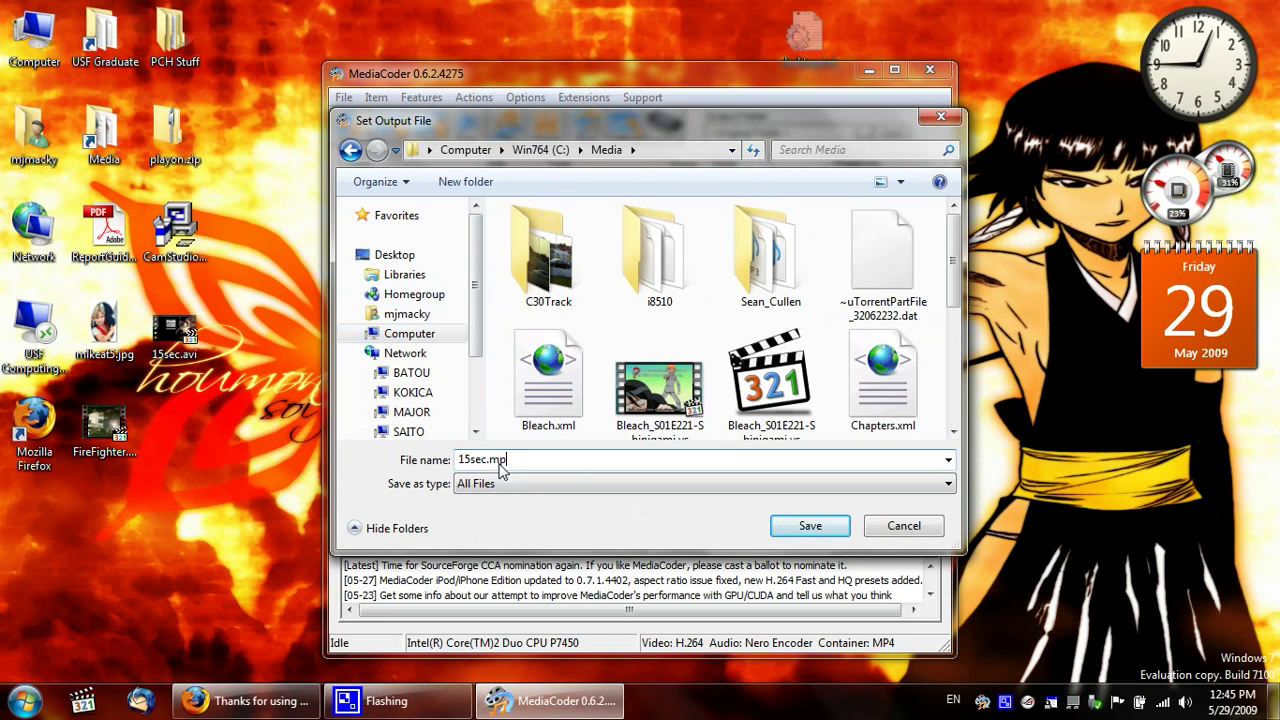
pyautogui.press('Return')
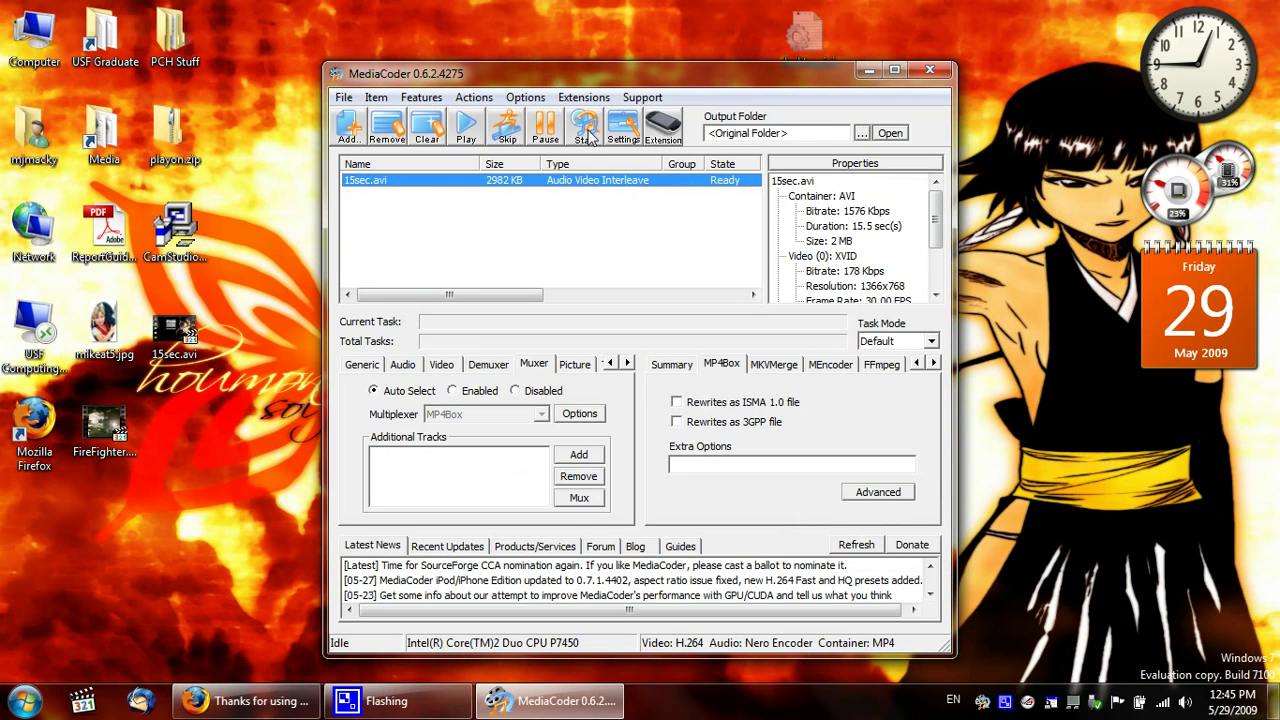
# - Set the x264 video encoder to the High profile at level 4.1
pyautogui.moveTo(533, 295); pyautogui.dragTo(490, 330)
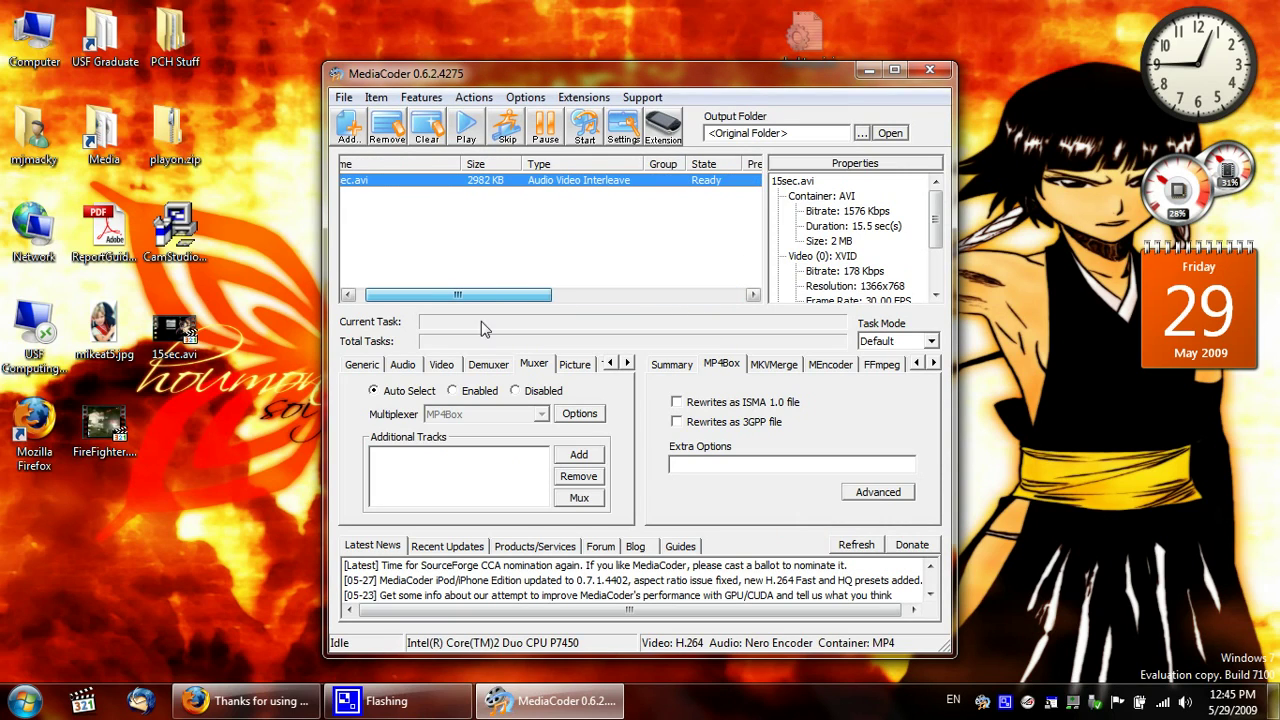
pyautogui.click(441, 364)
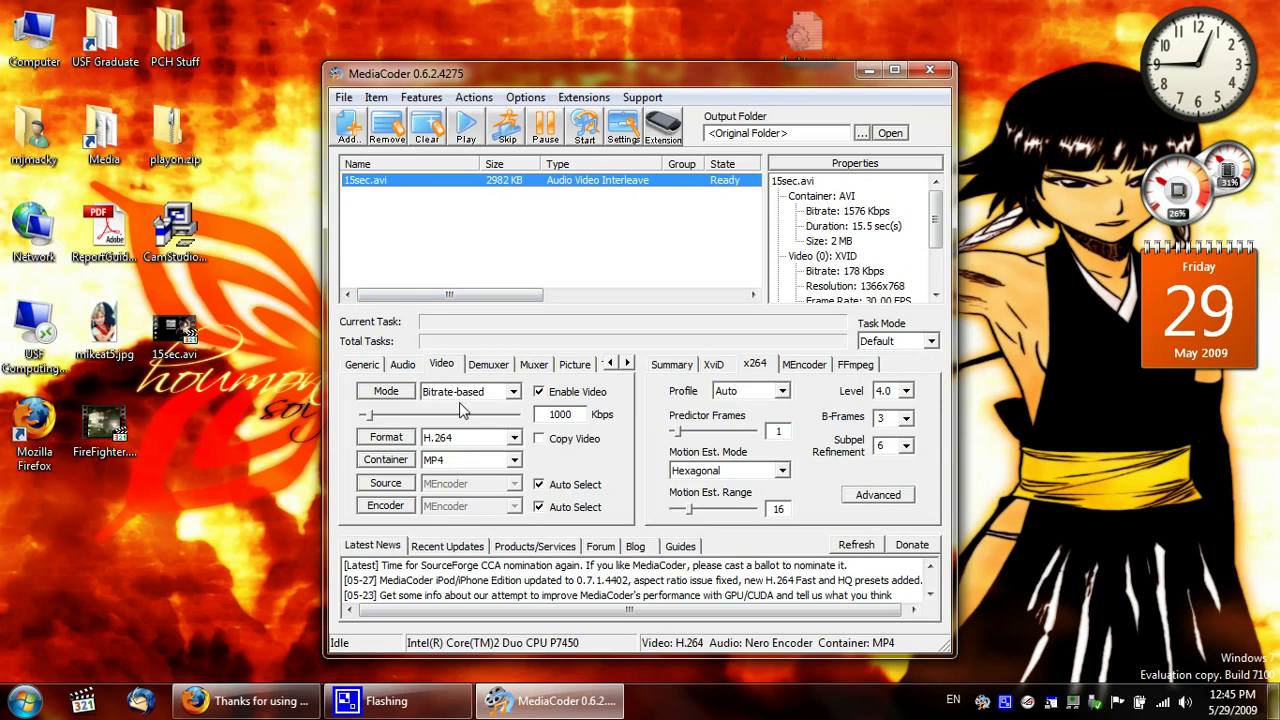
pyautogui.click(772, 392)
pyautogui.click(771, 443)
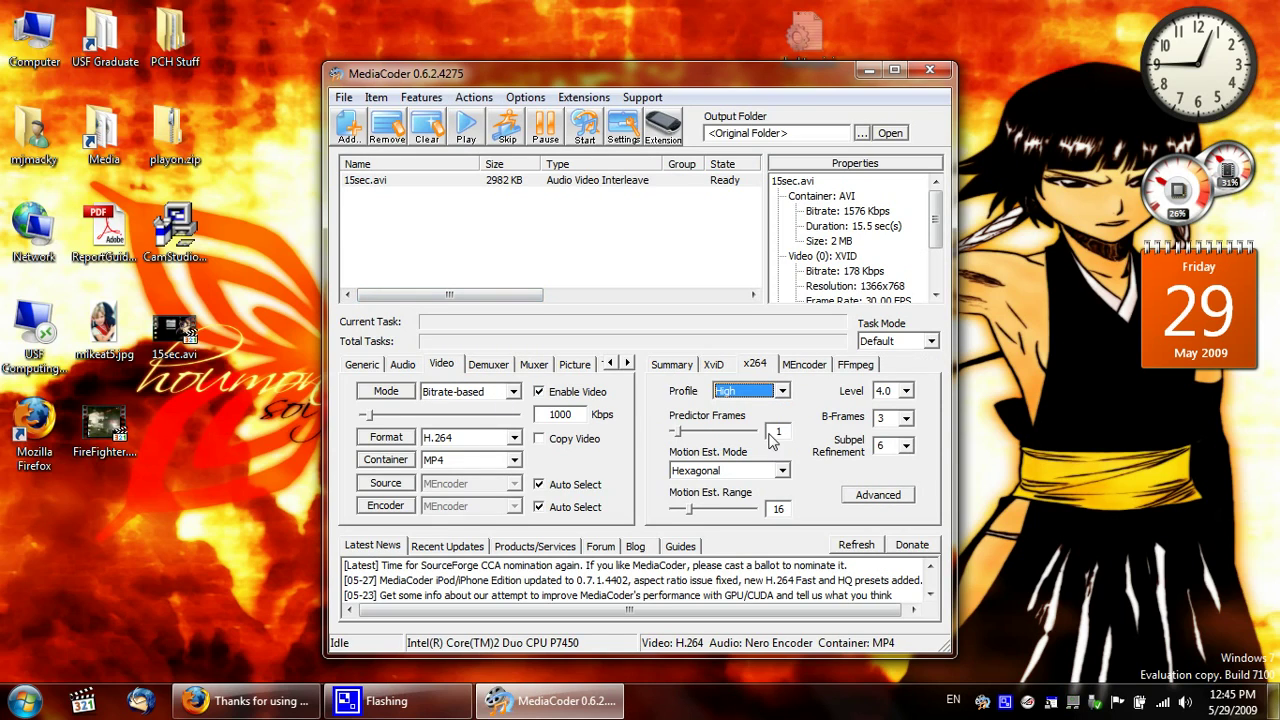
pyautogui.click(905, 391)
pyautogui.click(893, 546)
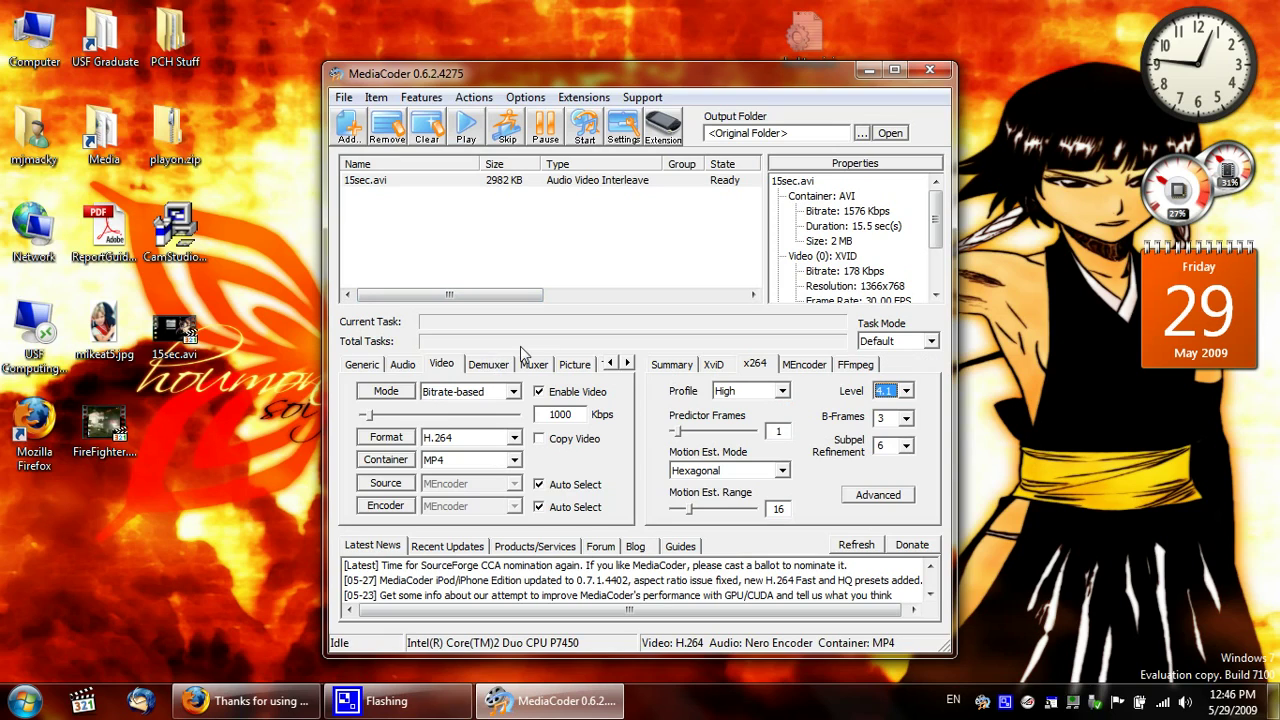
# - Review the Audio tab, return to Video, and close the Actions list without choosing anything
pyautogui.click(416, 367)
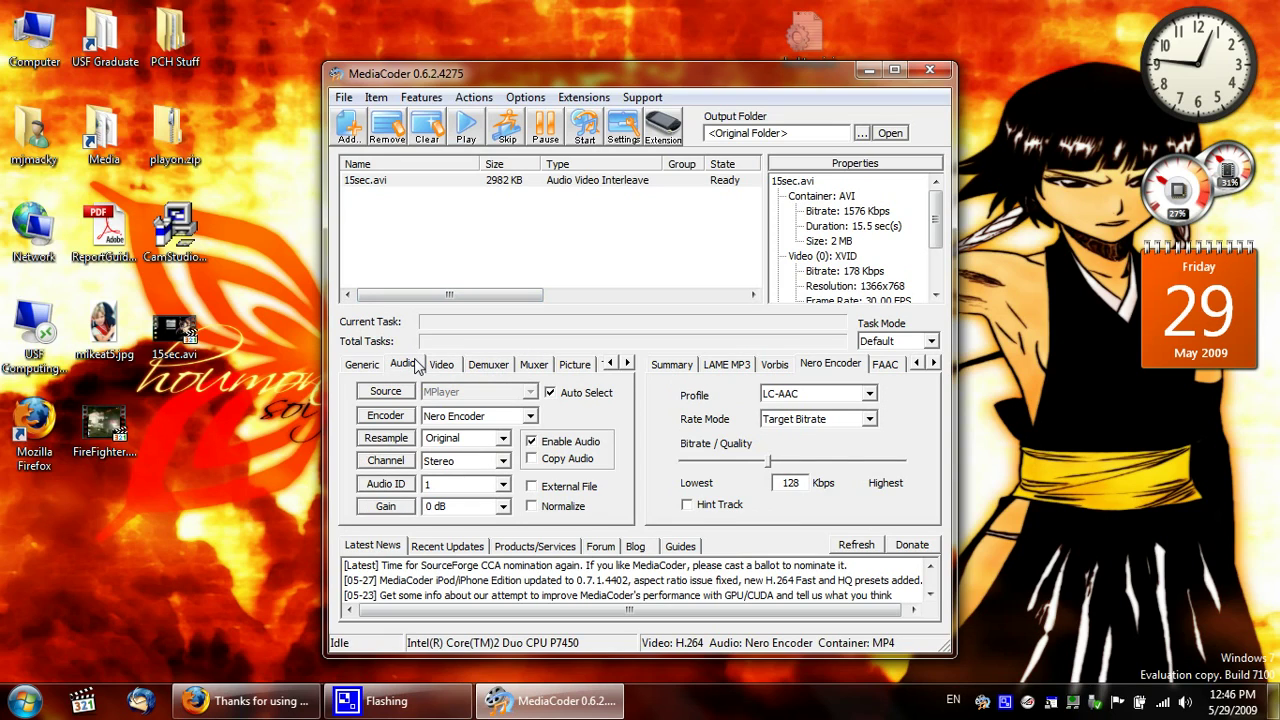
pyautogui.click(444, 367)
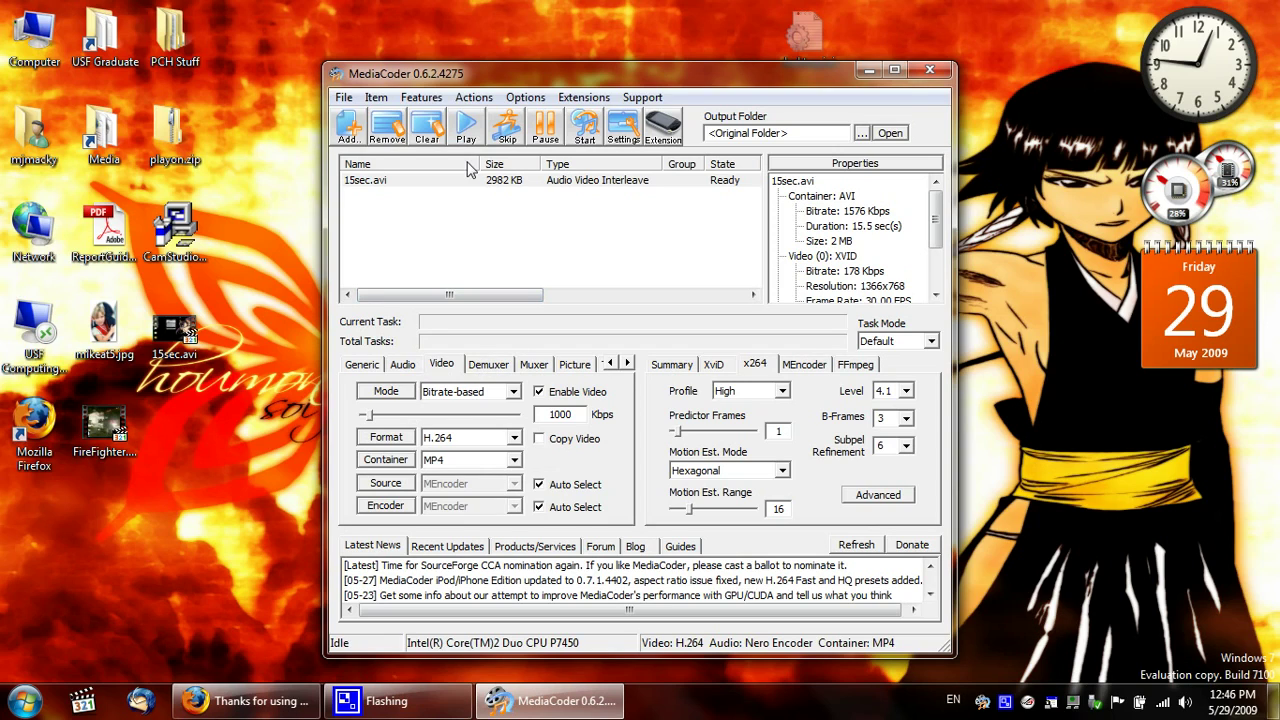
pyautogui.click(474, 97)
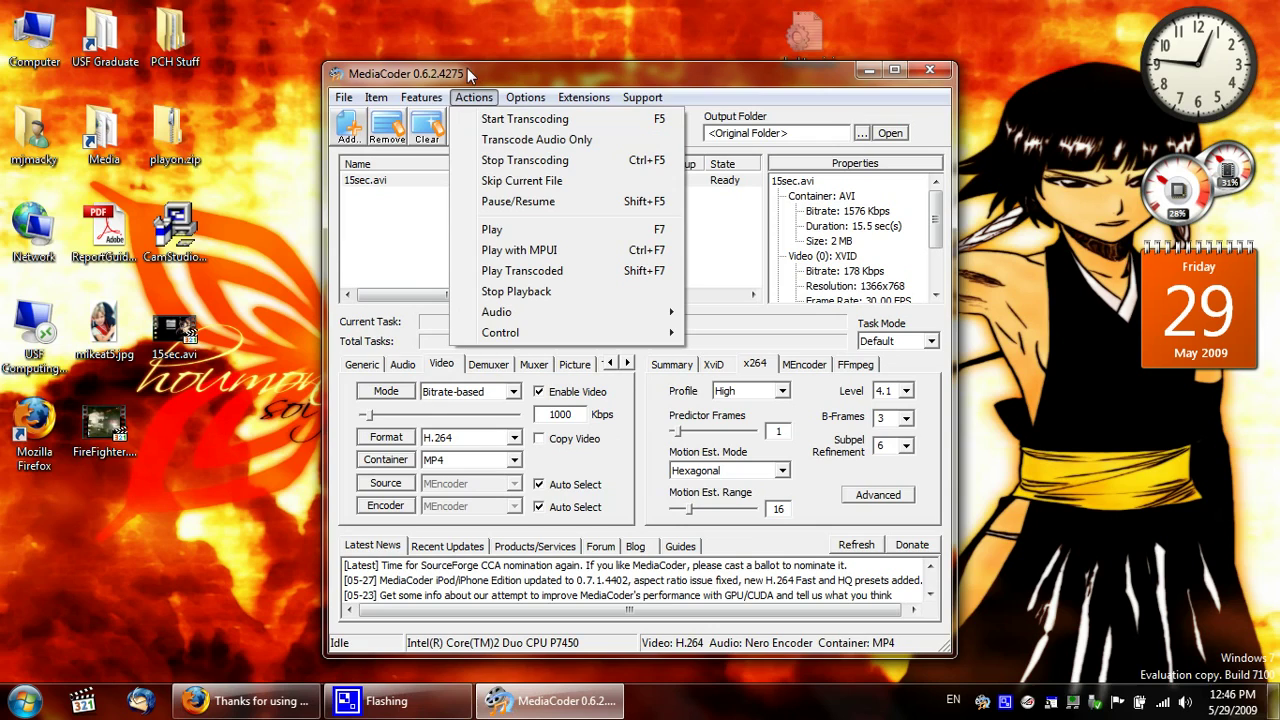
pyautogui.click(476, 104)
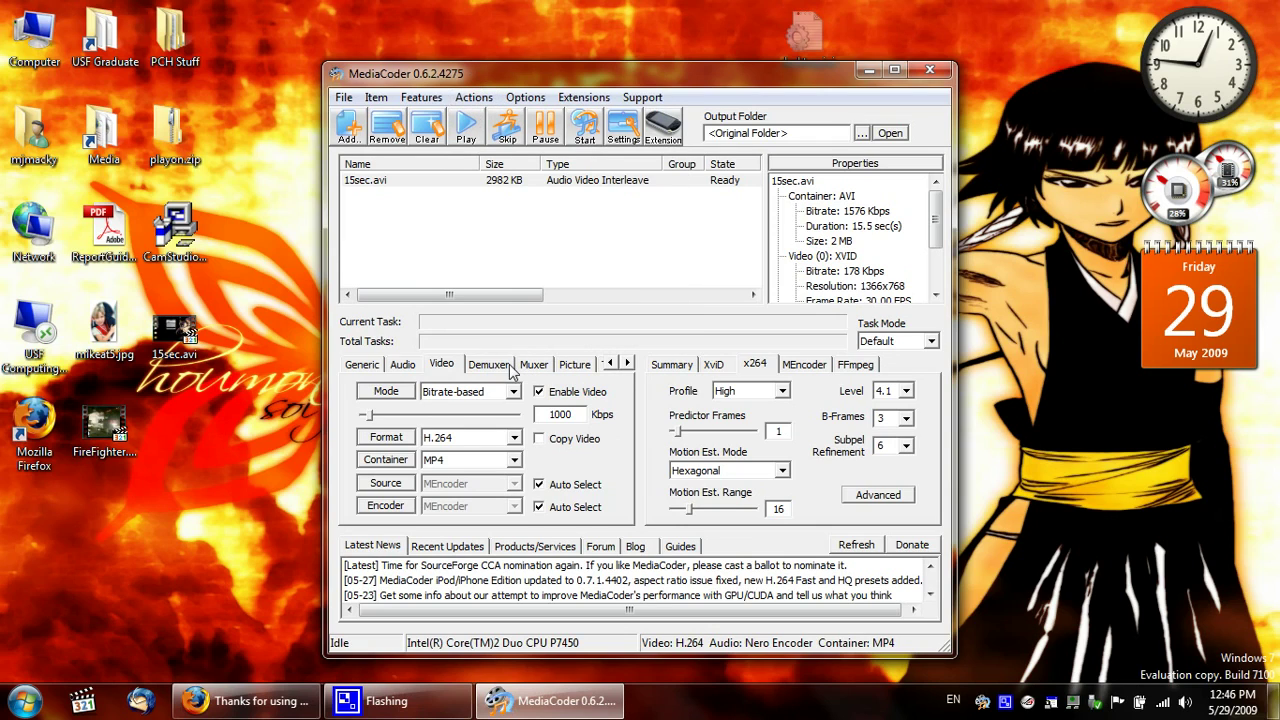
# - On the Picture tab, enable resizing to 720x480 and turn off Display encoding frame
pyautogui.click(572, 366)
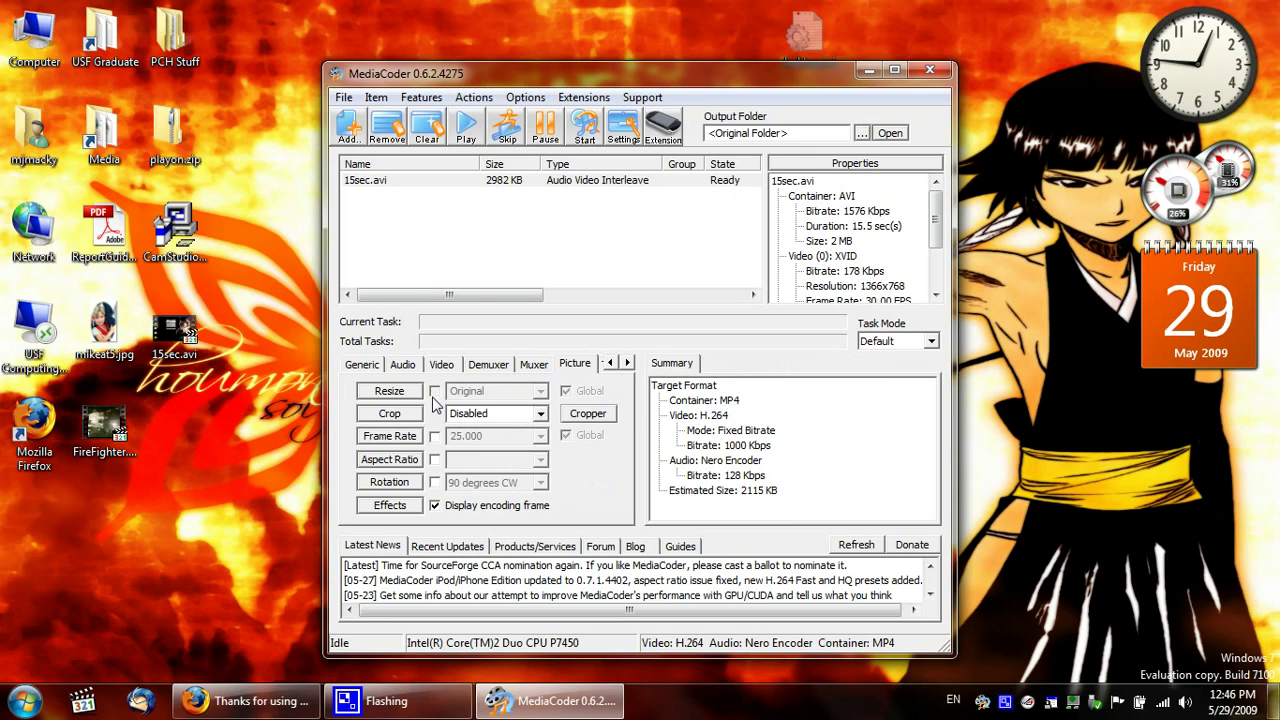
pyautogui.click(435, 392)
pyautogui.click(540, 393)
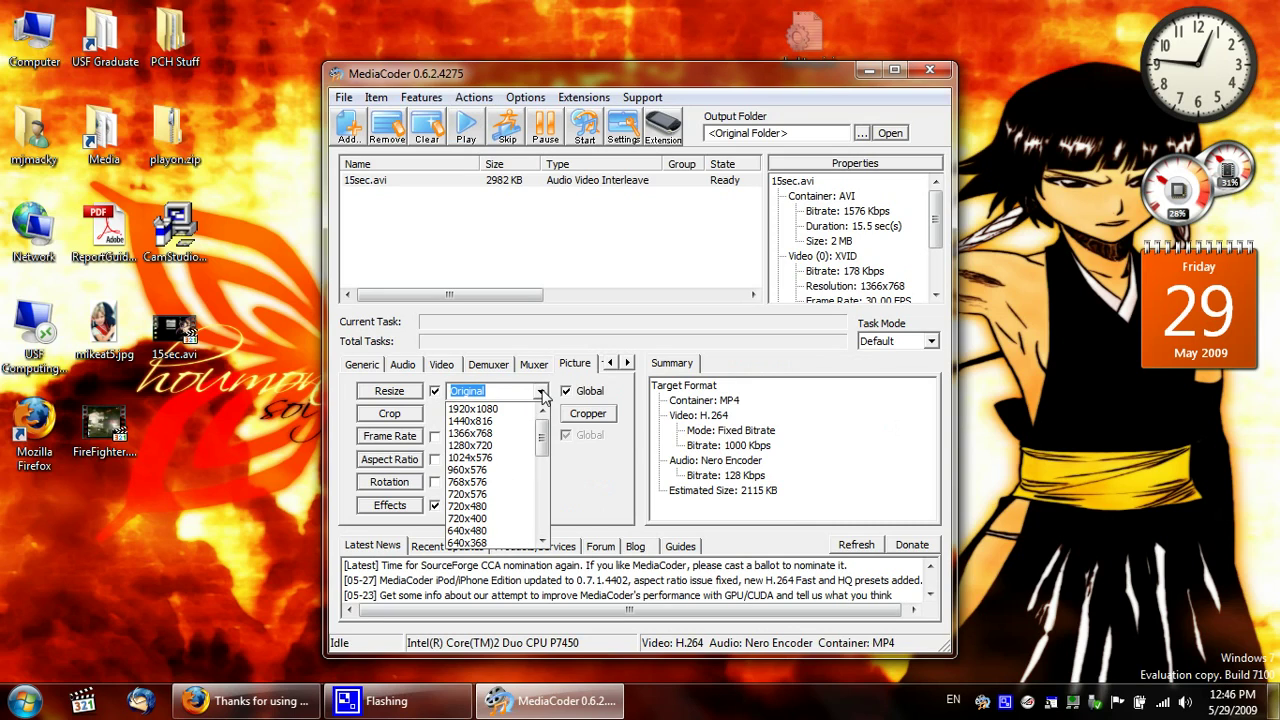
pyautogui.click(500, 506)
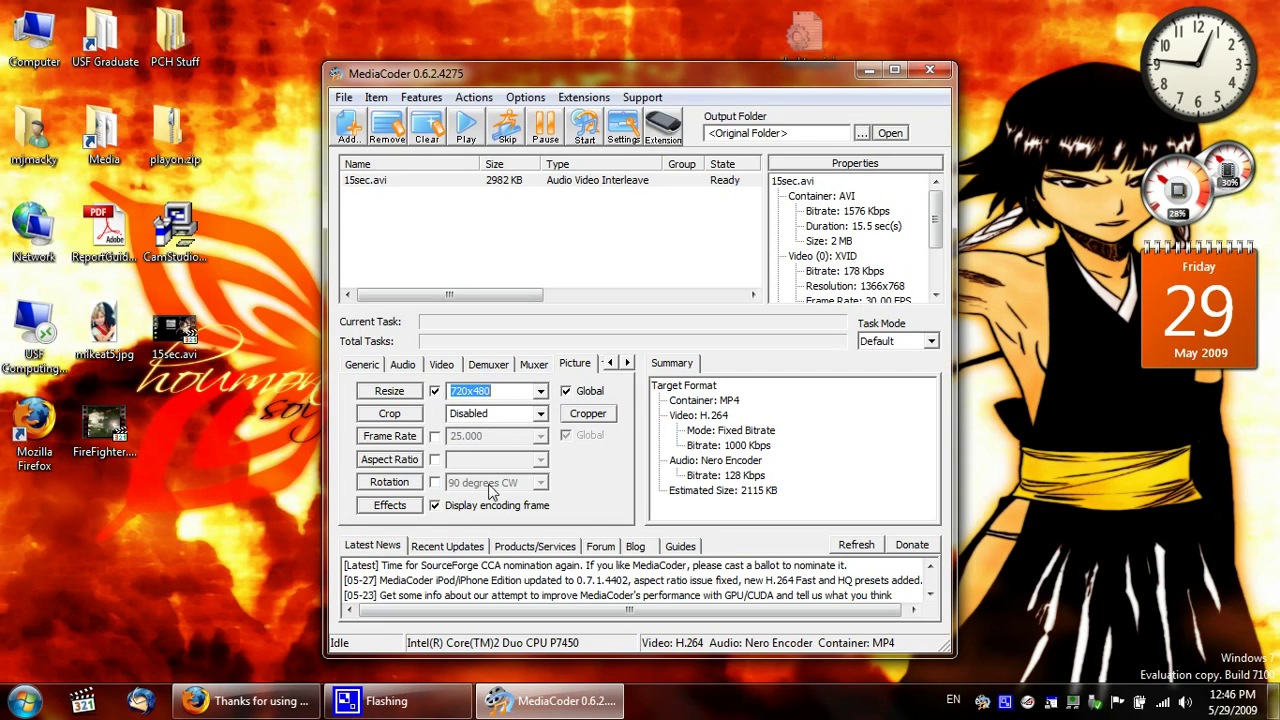
pyautogui.click(436, 506)
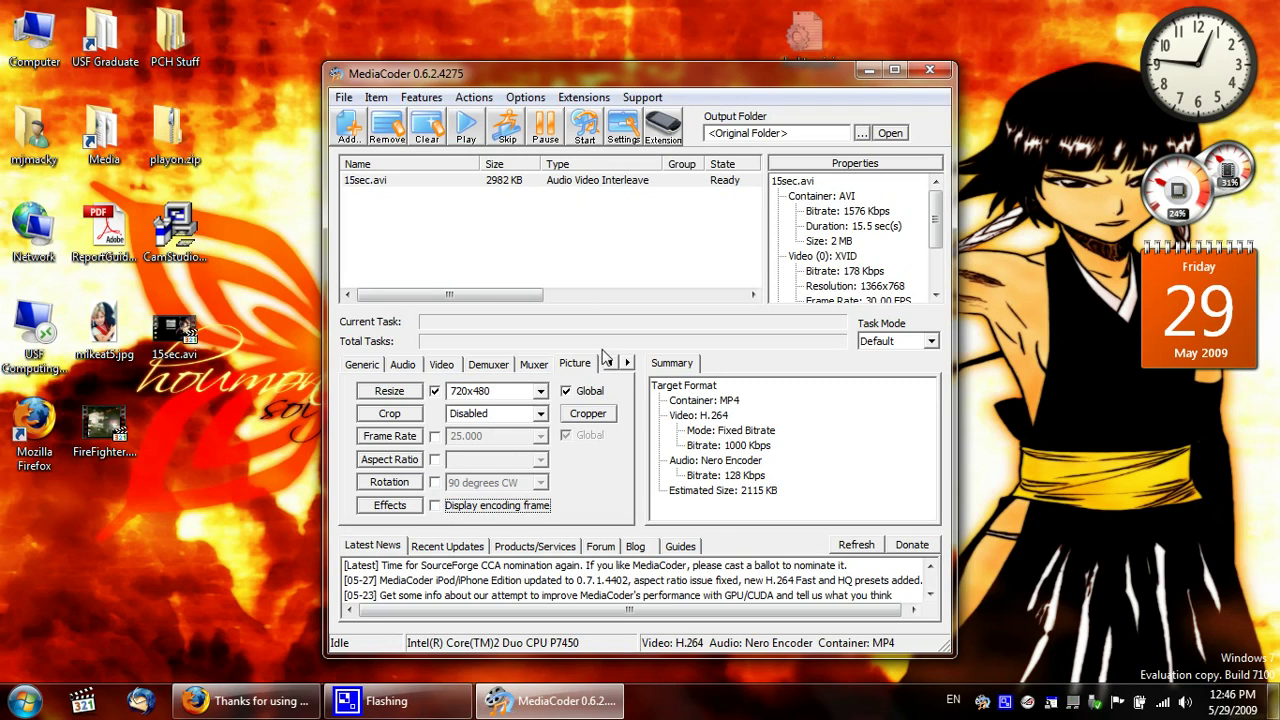
# - Browse the Plugin, AviSynth and remote streaming settings, then go back to the Video tab
pyautogui.click(627, 362)
pyautogui.click(627, 362)
pyautogui.click(627, 362)
pyautogui.click(627, 362)
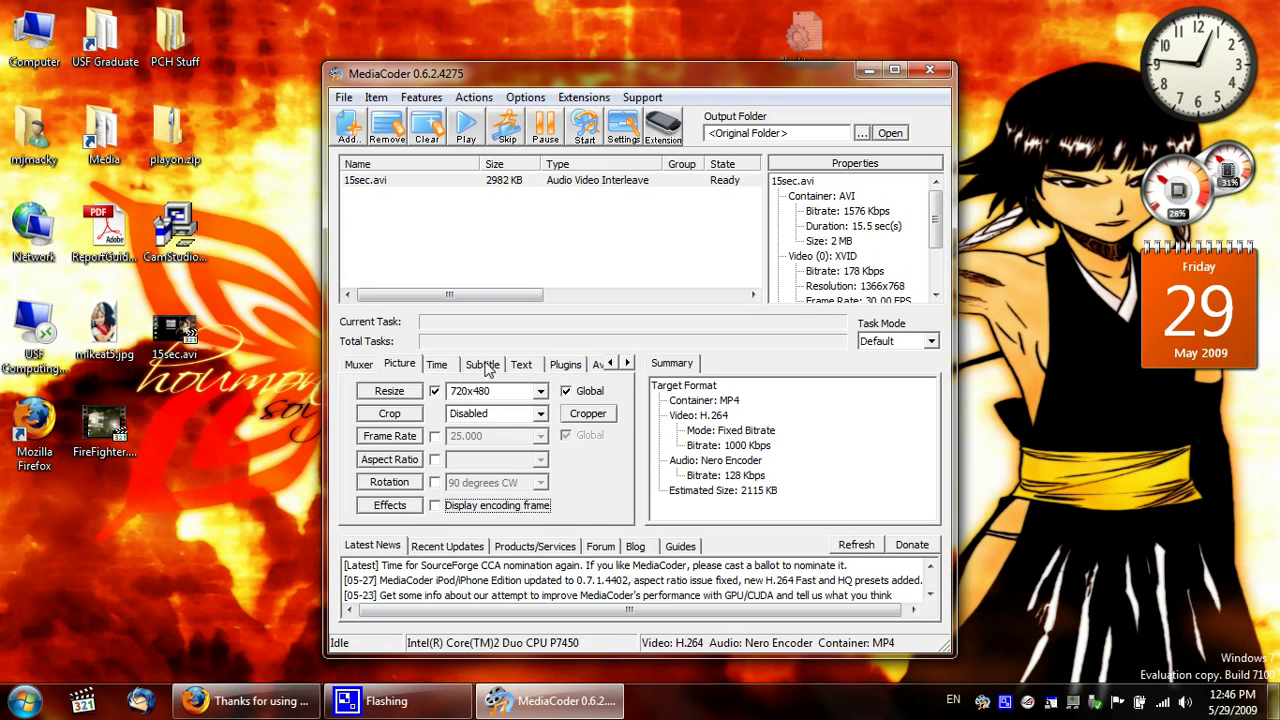
pyautogui.click(576, 367)
pyautogui.click(599, 365)
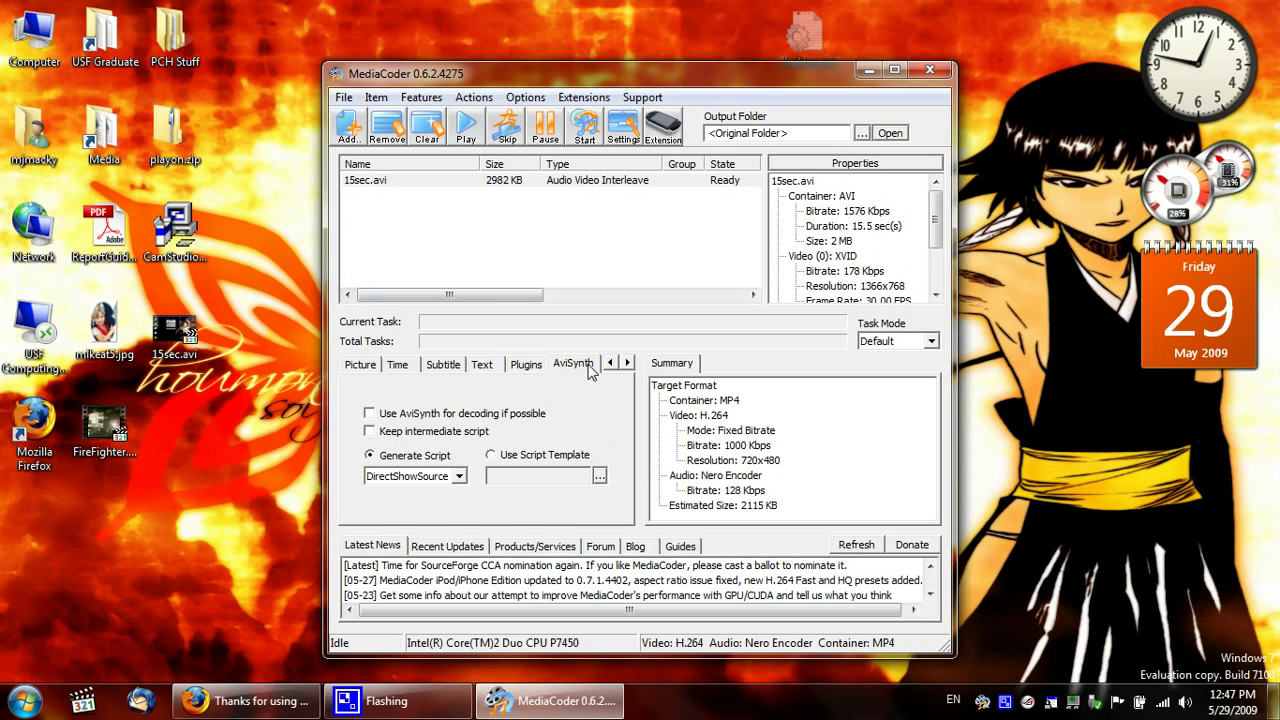
pyautogui.click(627, 363)
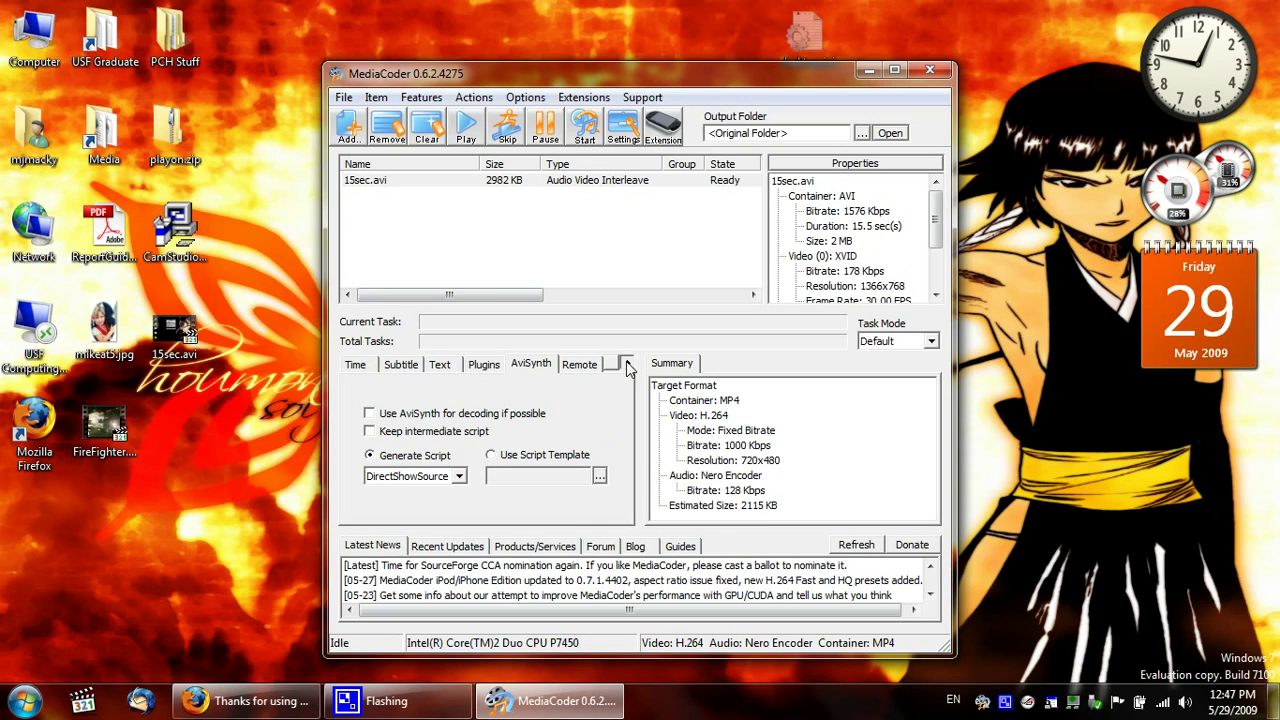
pyautogui.click(588, 366)
pyautogui.click(611, 364)
pyautogui.click(611, 364)
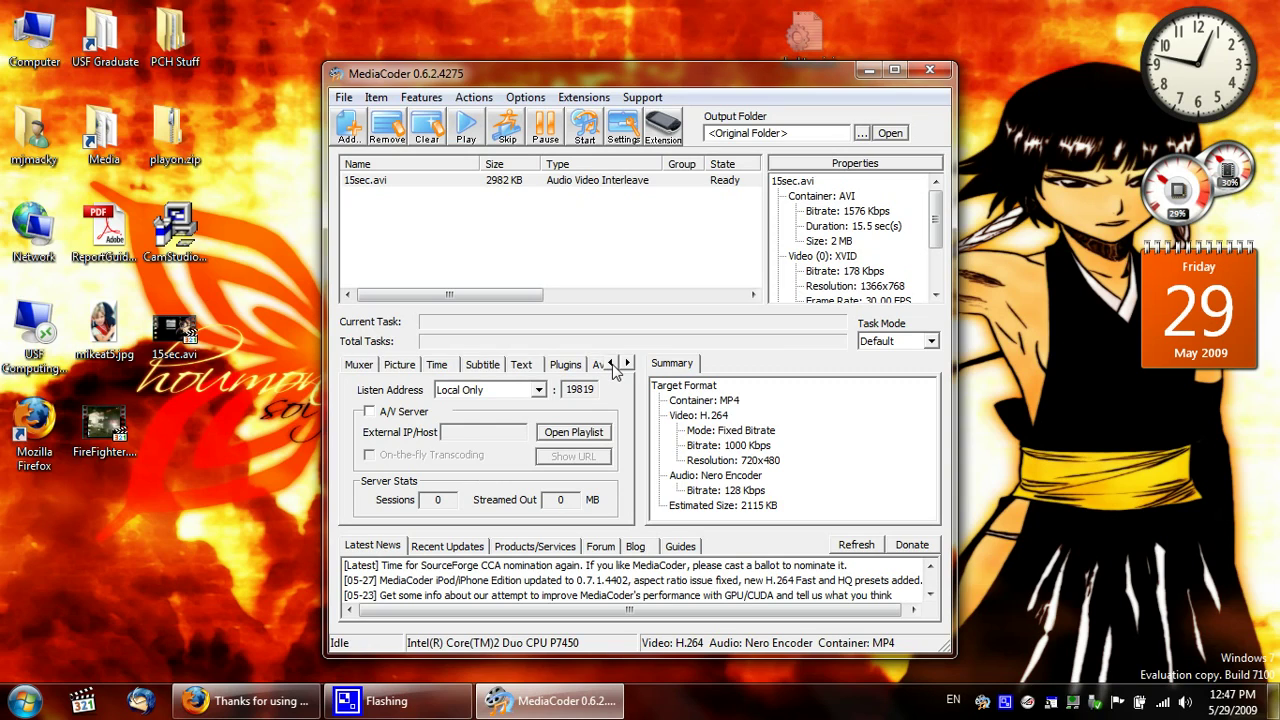
pyautogui.click(611, 364)
pyautogui.click(611, 364)
pyautogui.click(611, 364)
pyautogui.click(611, 364)
pyautogui.click(437, 365)
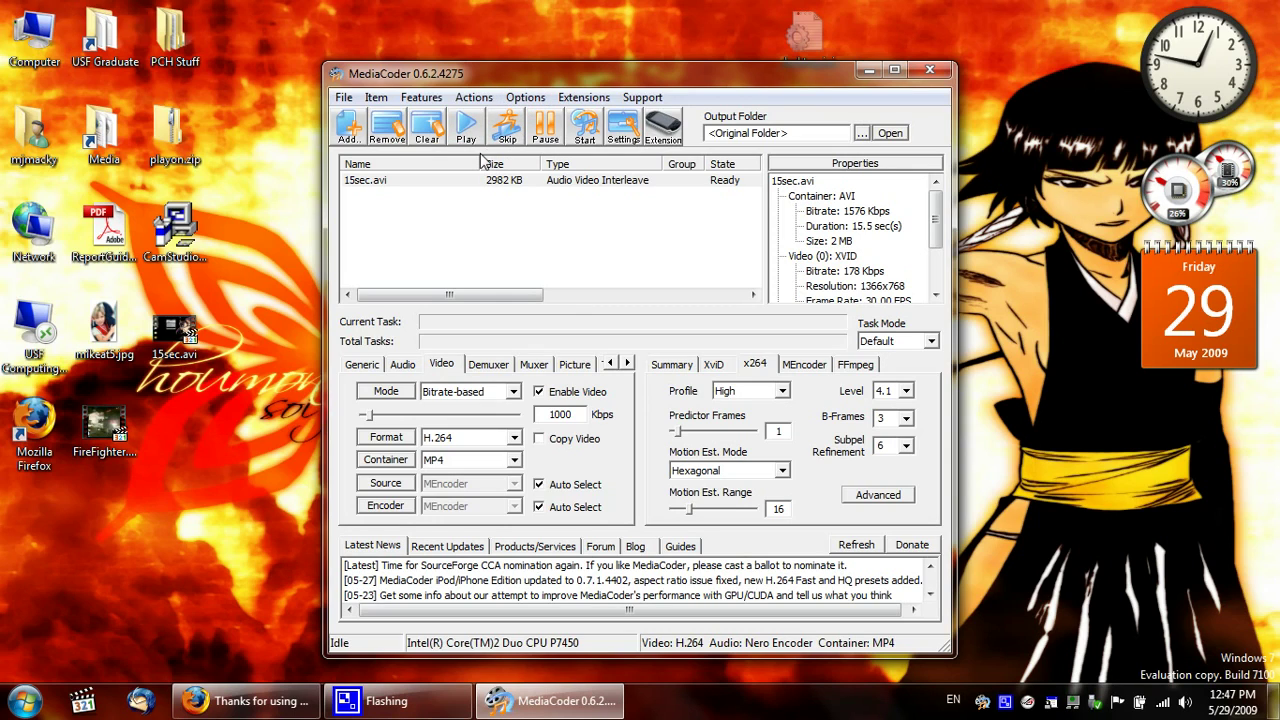
# - Start transcoding 15sec.avi from the Actions menu and confirm the Task completed message
pyautogui.click(474, 97)
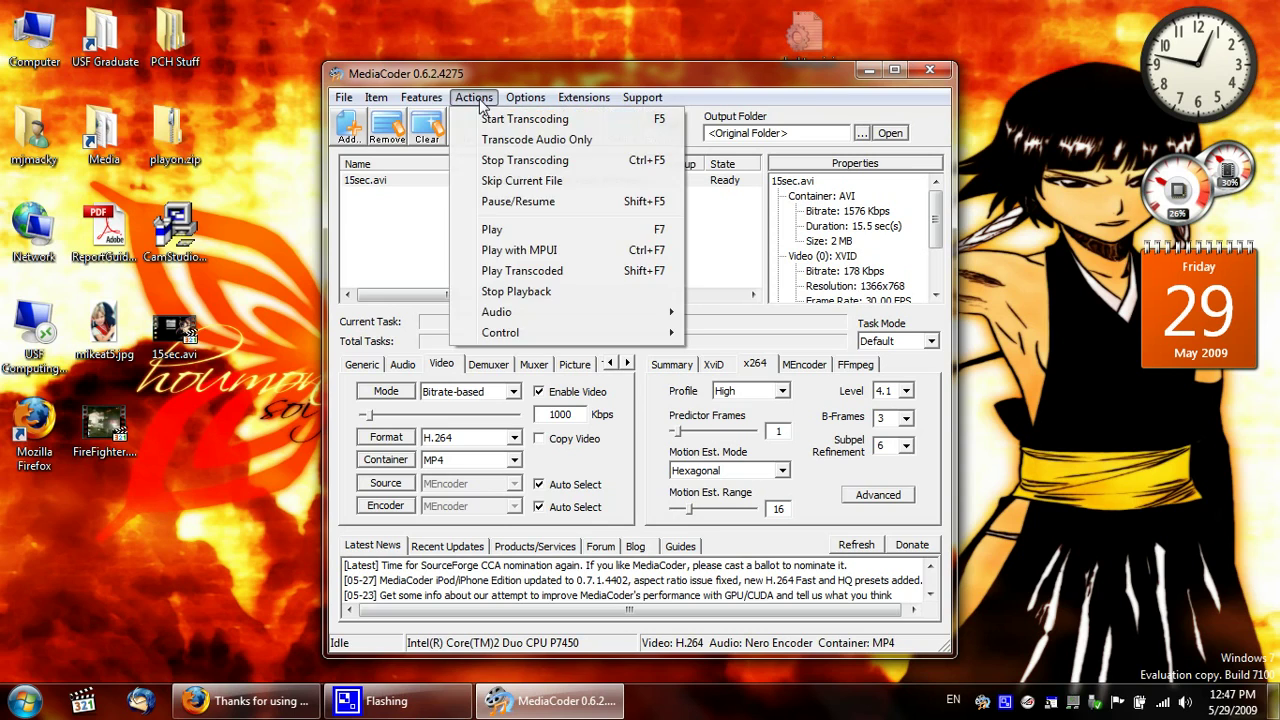
pyautogui.click(495, 119)
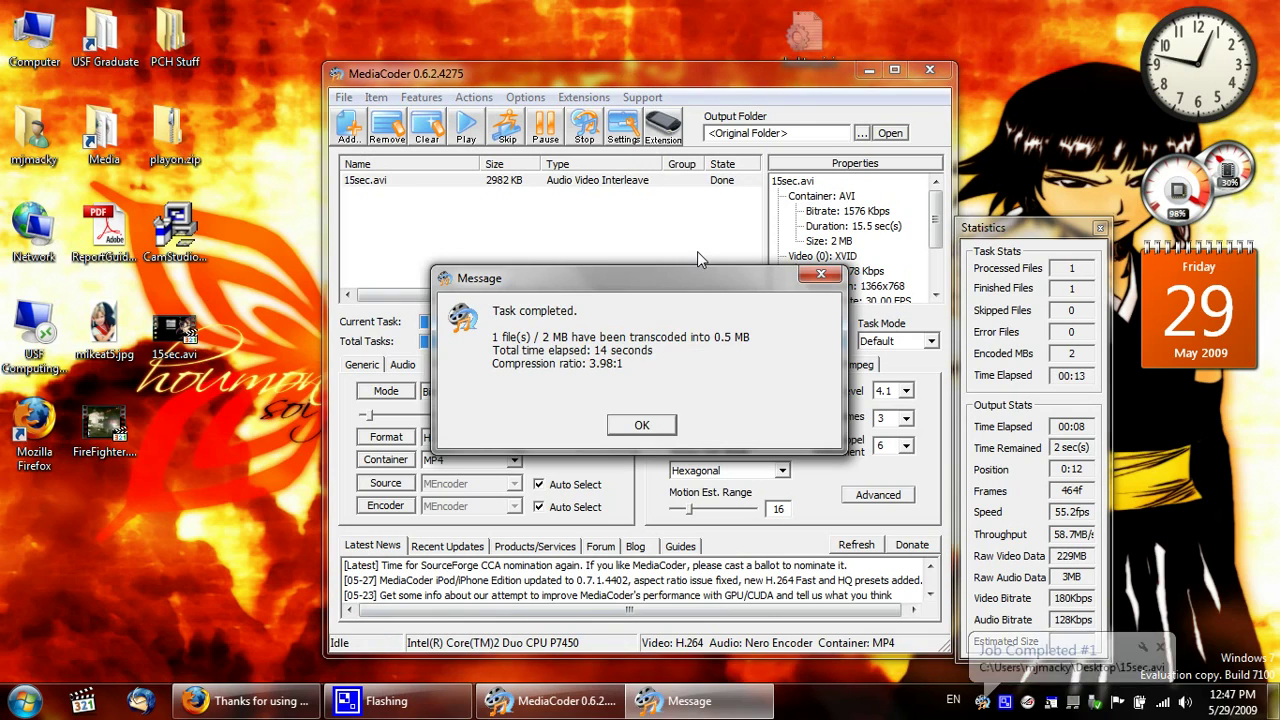
pyautogui.click(643, 425)
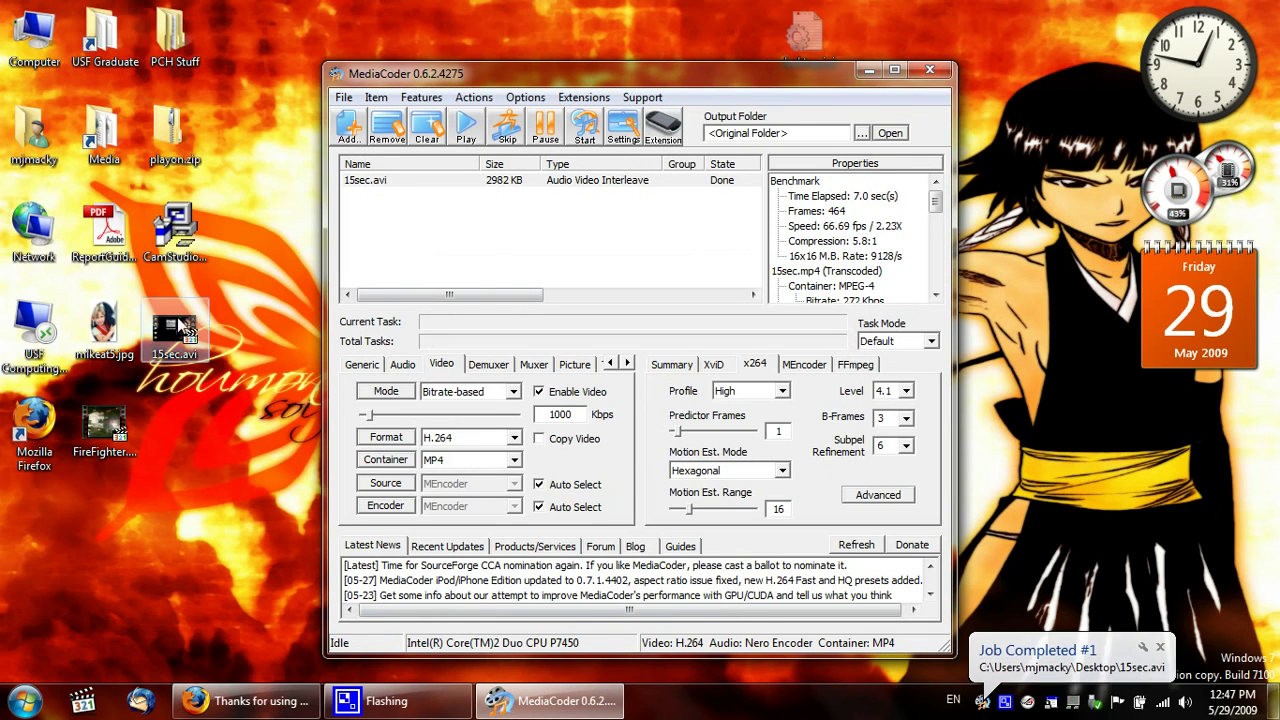
# - Play the desktop's 15sec.avi in MPC-HC, toggling fullscreen on and off
pyautogui.click(176, 335)
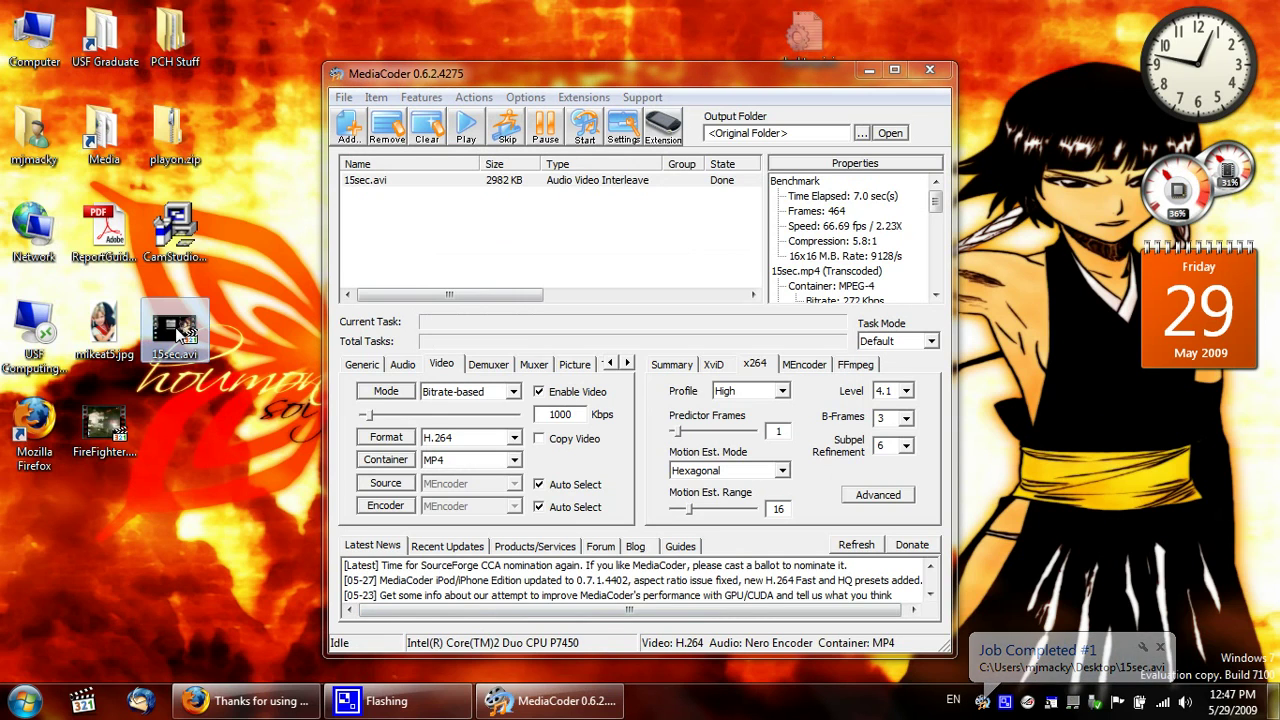
pyautogui.doubleClick(176, 335)
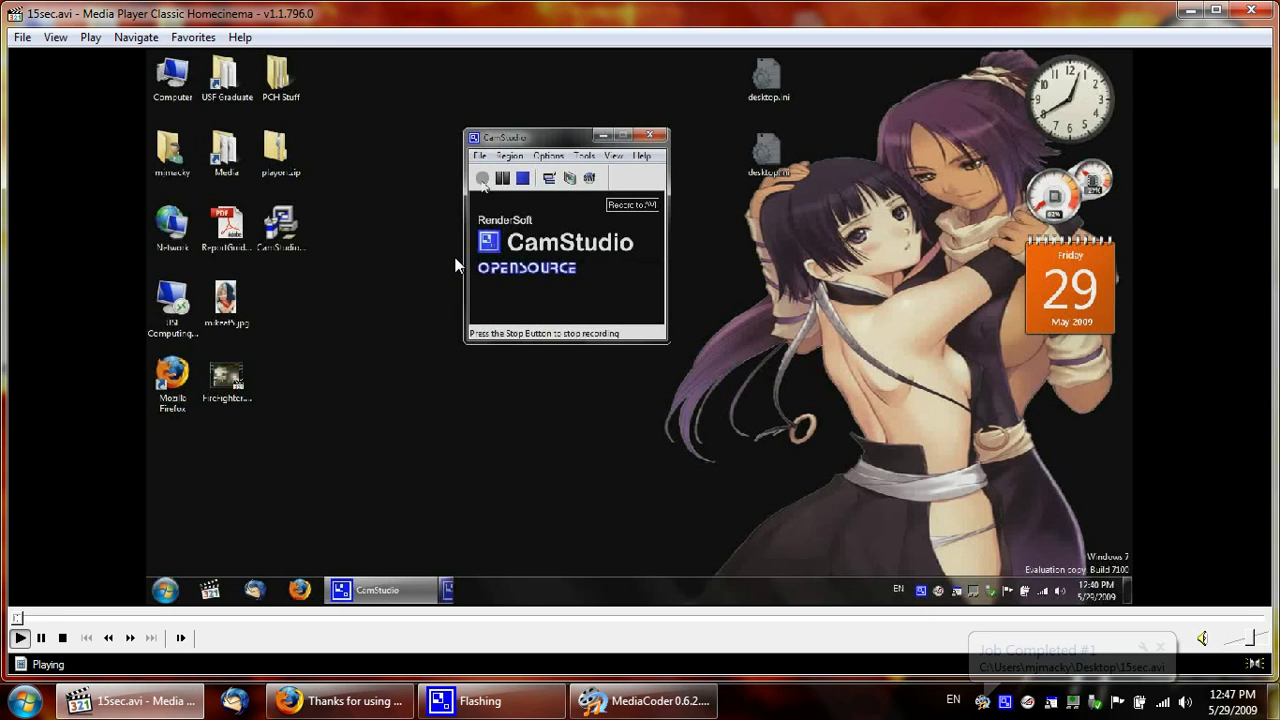
pyautogui.doubleClick(423, 472)
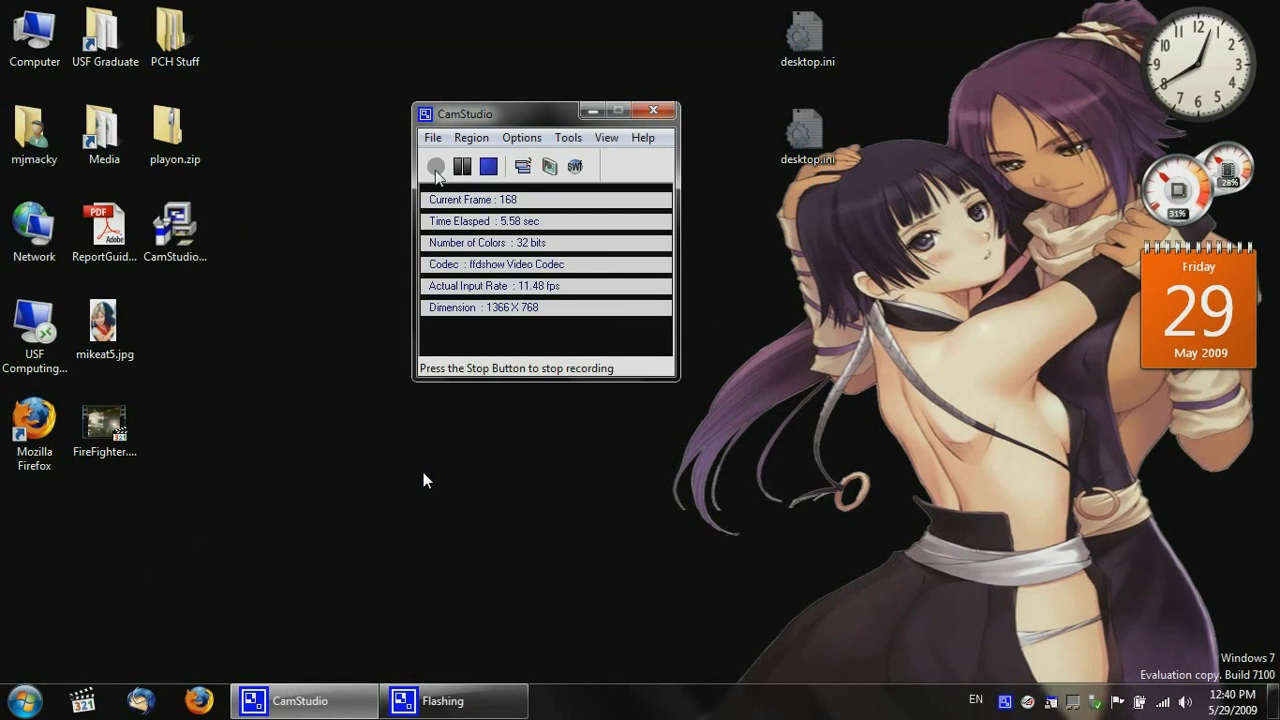
pyautogui.doubleClick(423, 472)
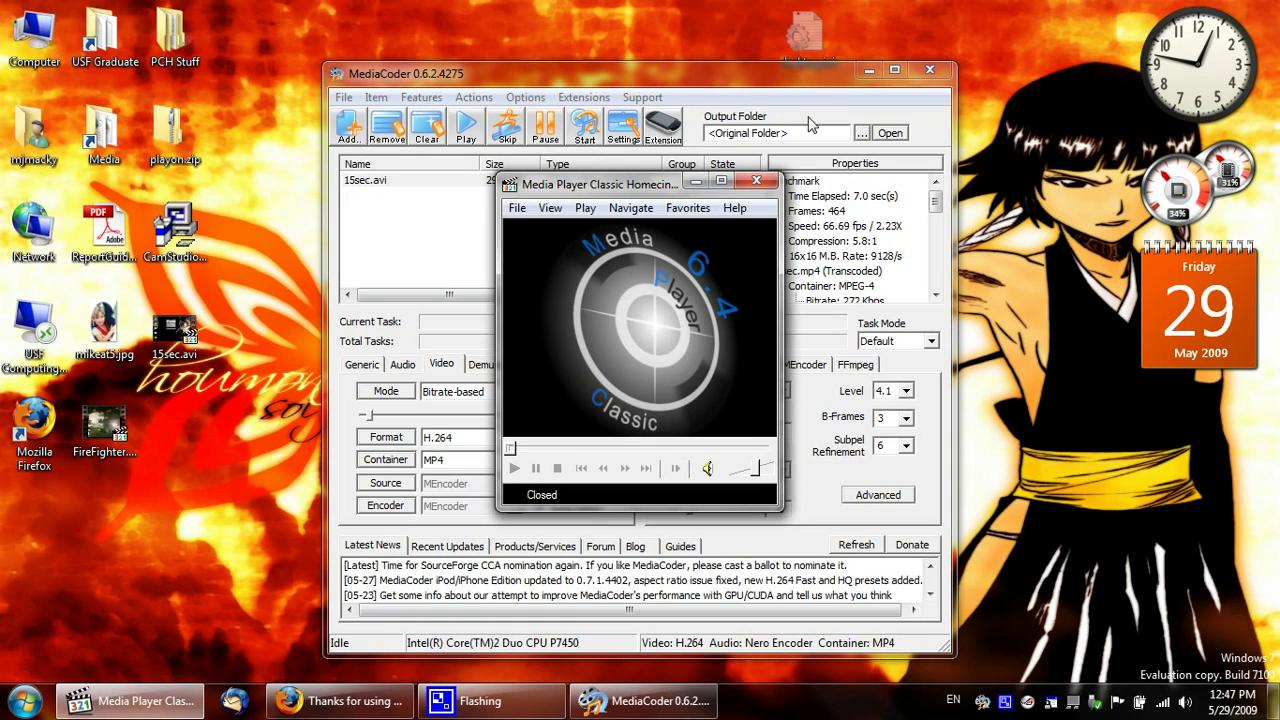
# - Close the player, open 15sec.mp4 from the Media folder, and stop it after playback finishes
pyautogui.click(757, 180)
pyautogui.doubleClick(112, 136)
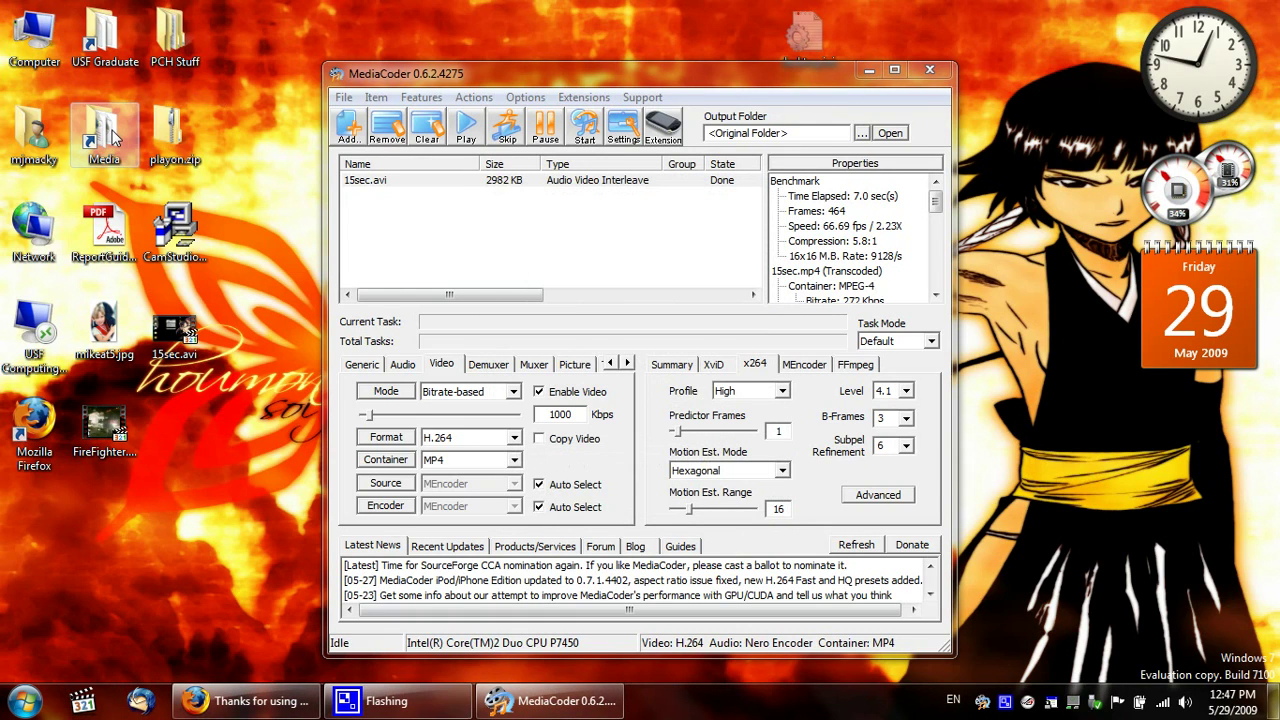
pyautogui.scroll(-2, 706, 300)
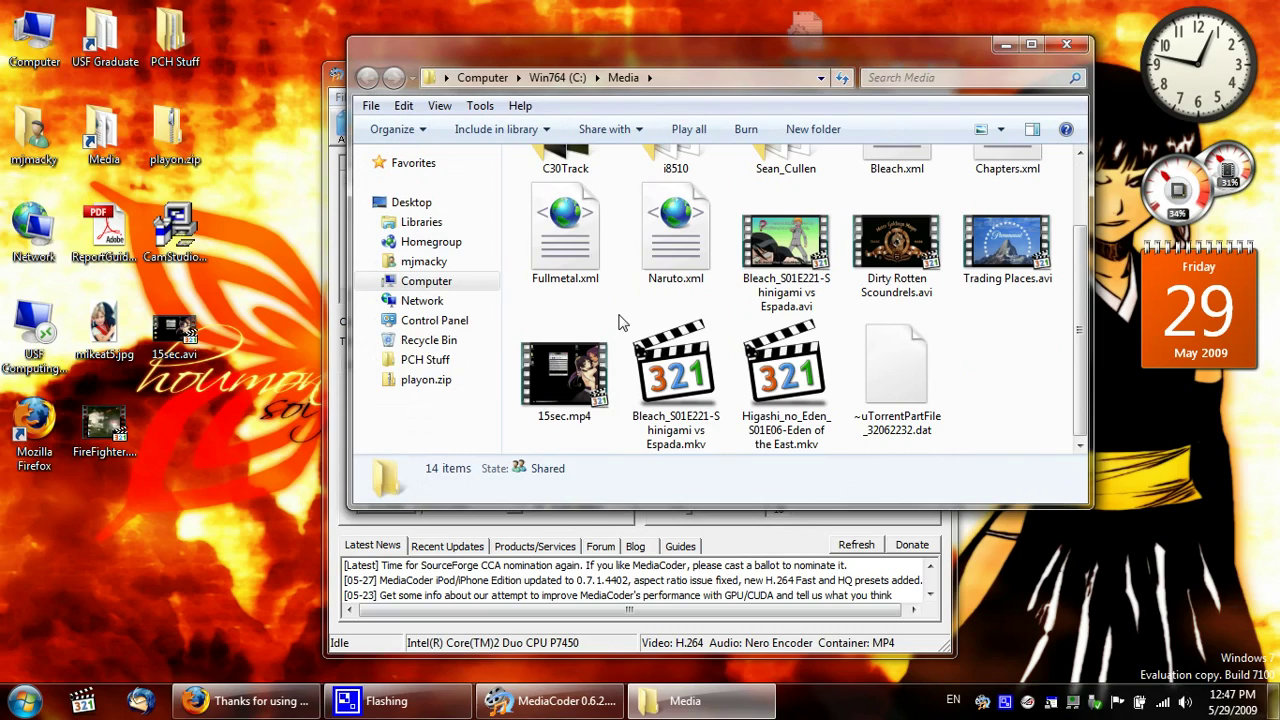
pyautogui.doubleClick(564, 378)
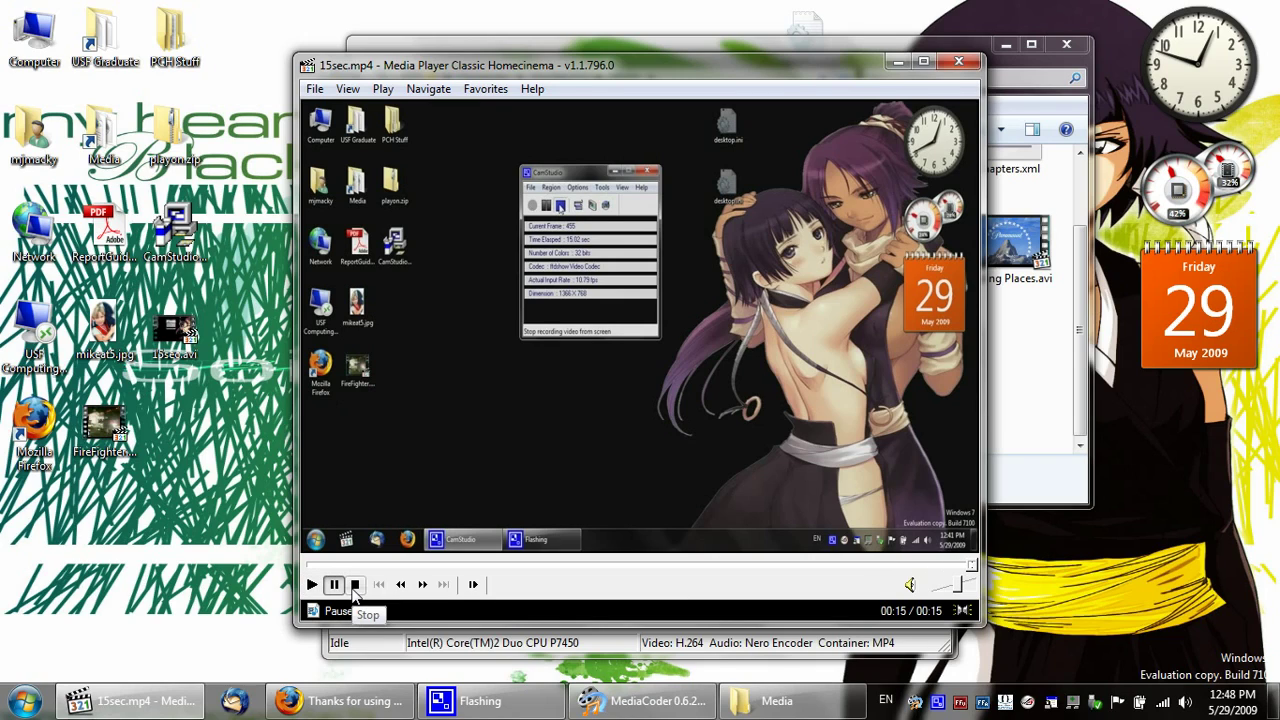
pyautogui.click(353, 588)
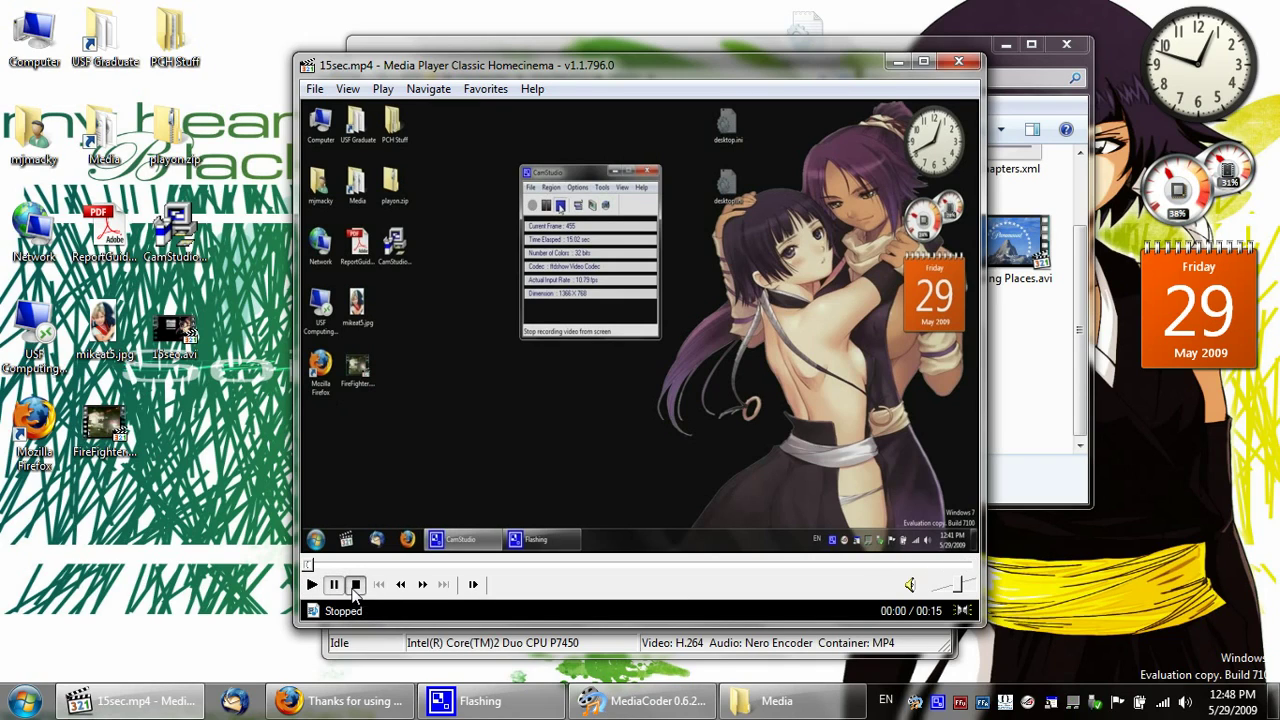